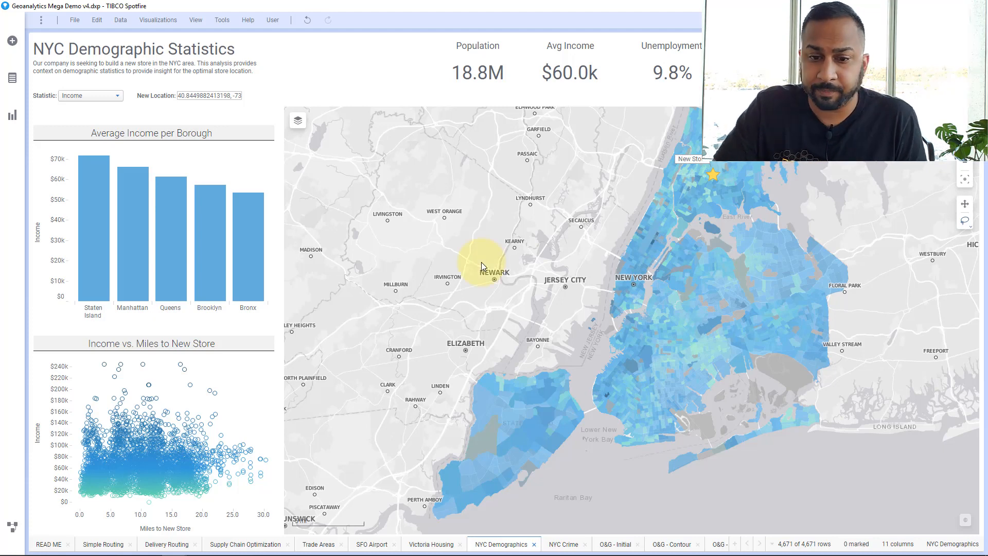
Step: Show the map chart's Layers properties and select the TMS Layer
right_click(465, 194)
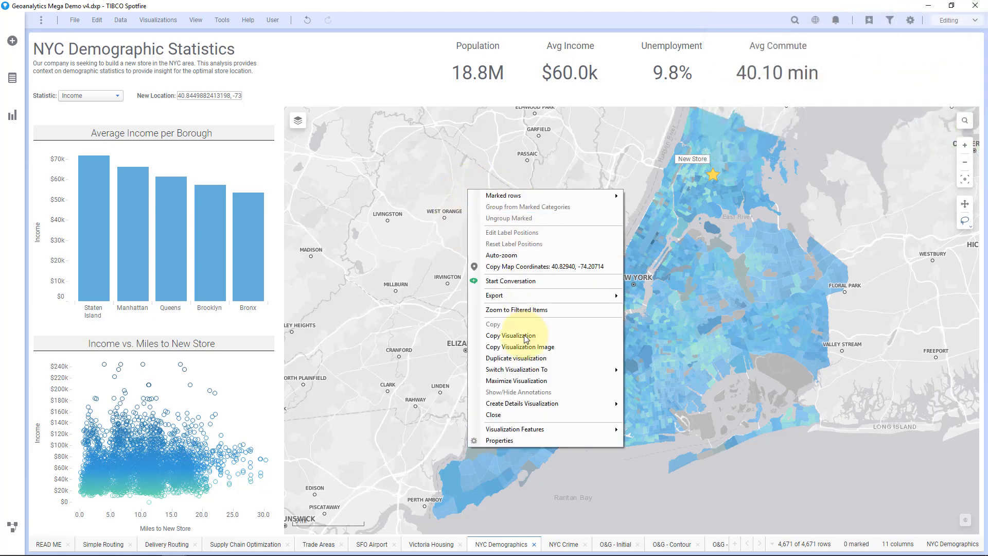
left_click(510, 445)
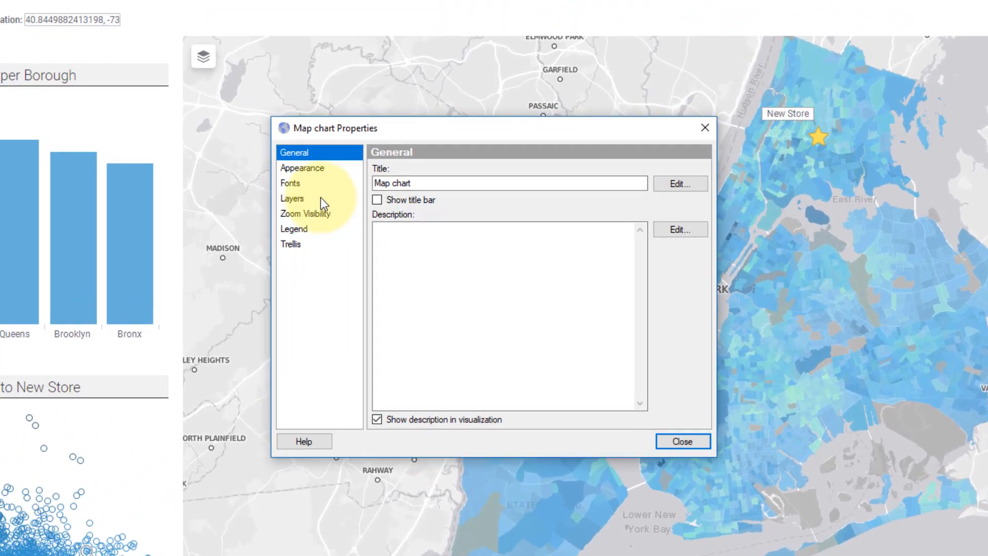
left_click(321, 198)
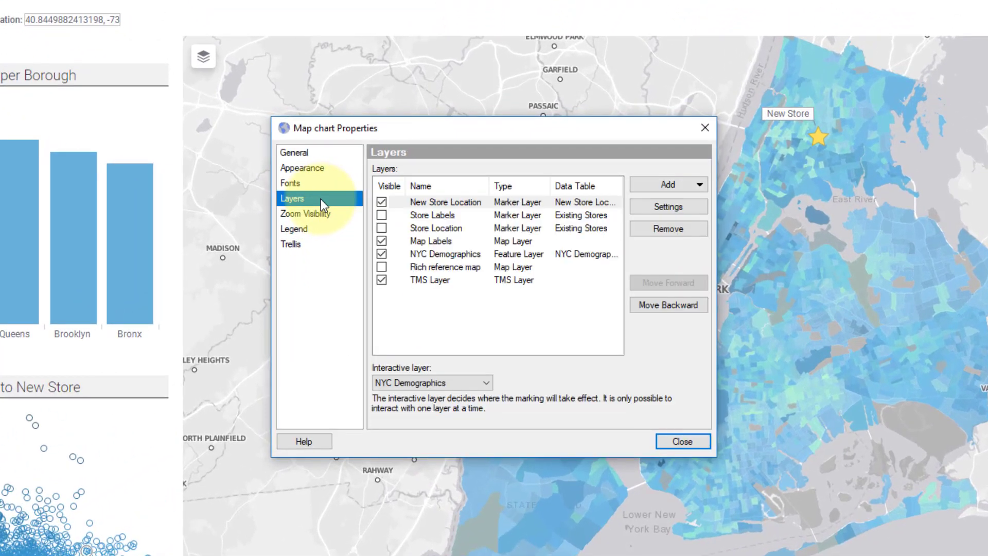
left_click(426, 281)
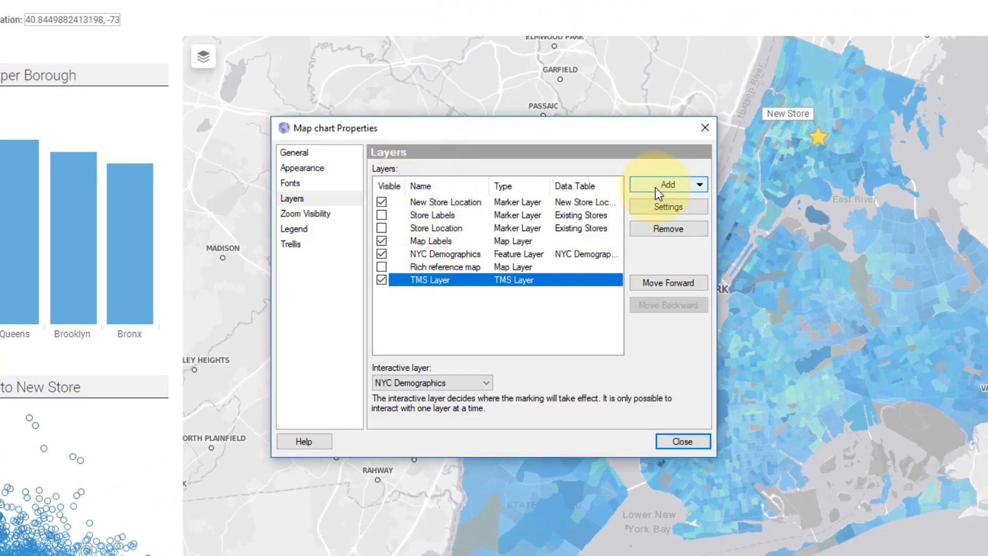
Step: Review the addable layer types in the Add dropdown without adding, then reselect the TMS Layer
left_click(668, 185)
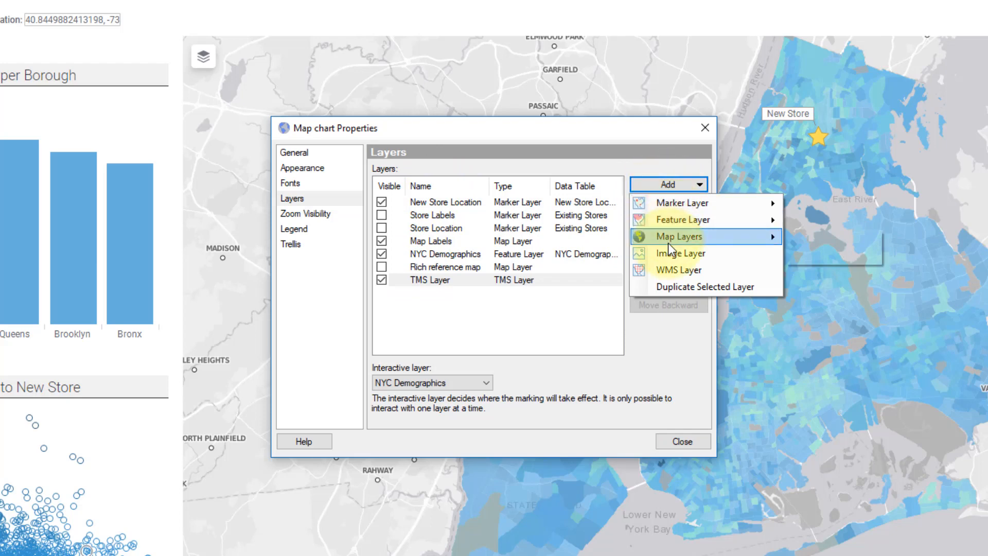
mouse_move(680, 236)
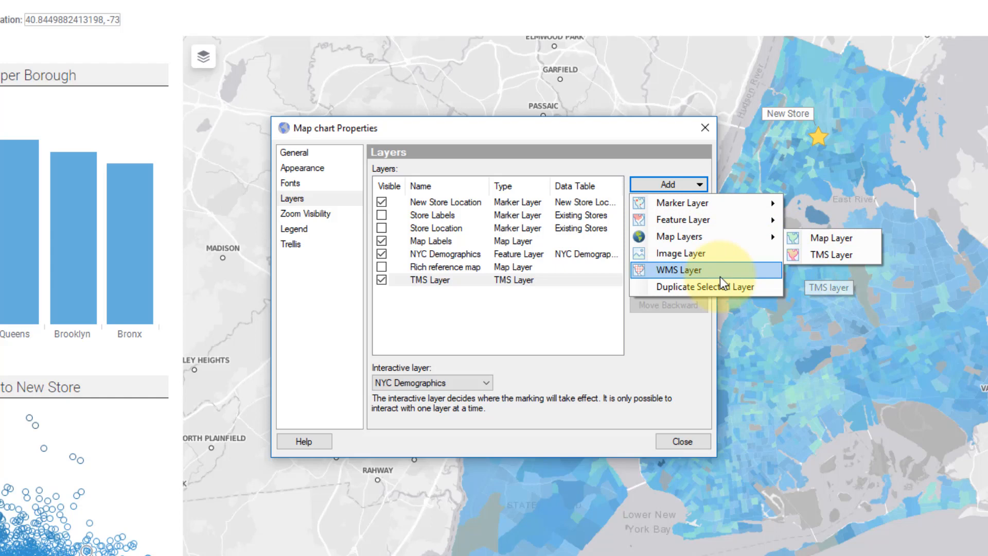
left_click(606, 303)
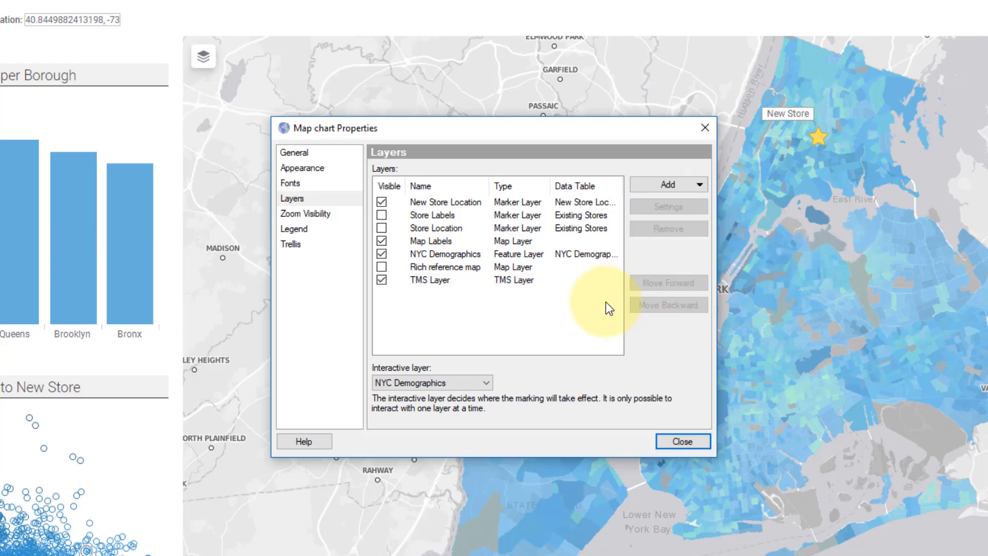
left_click(562, 267)
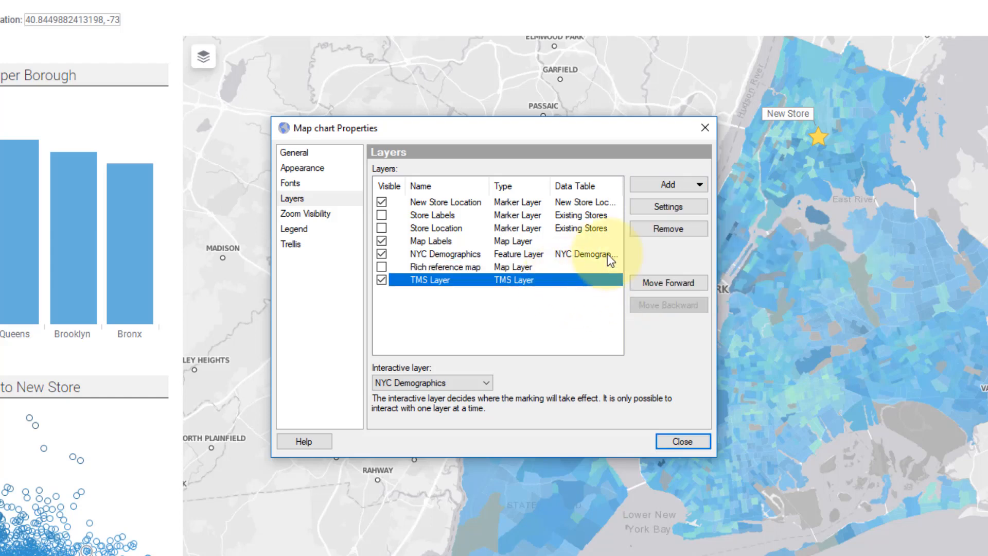
Step: Inspect the TMS Layer's ArcGIS World Light Gray Base tile URL in its settings
left_click(651, 212)
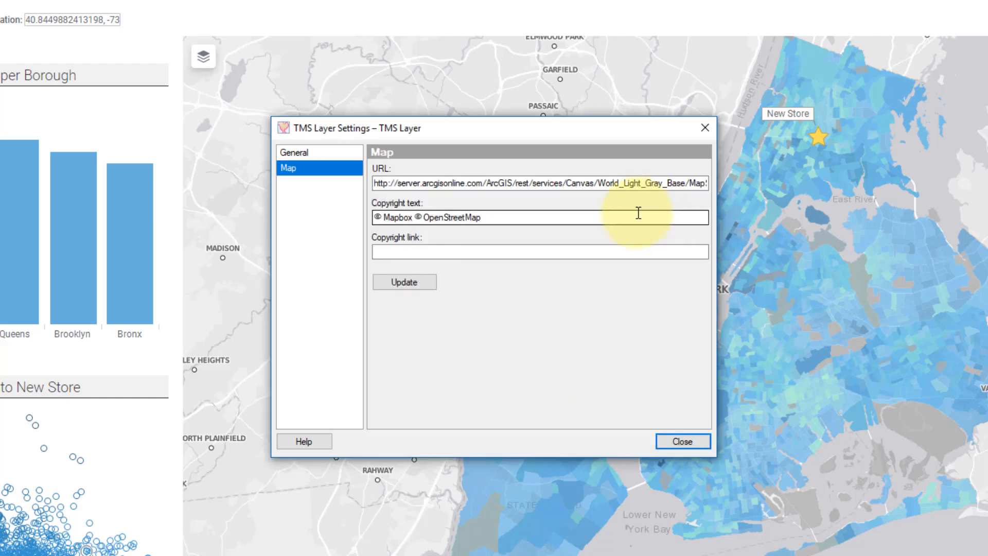
left_click(417, 184)
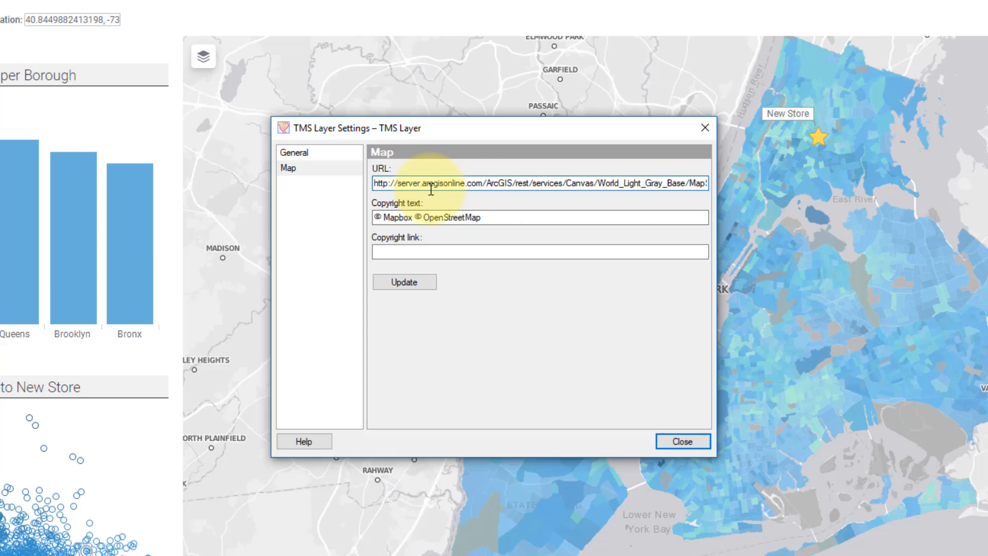
left_click(433, 218)
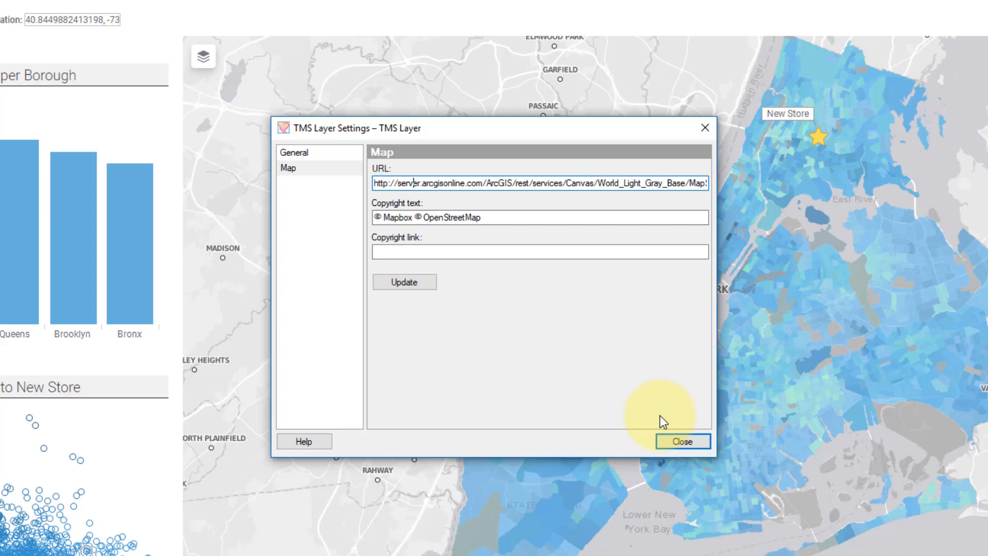
left_click(682, 442)
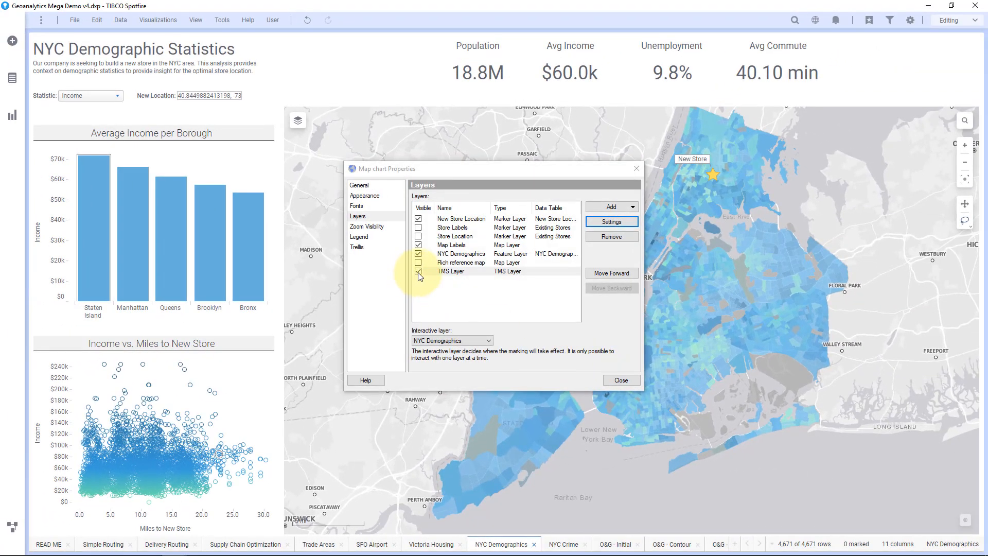
Step: Toggle the TMS base map layer off and back on, then switch to the browser's layer resources article
left_click(419, 273)
left_click(419, 271)
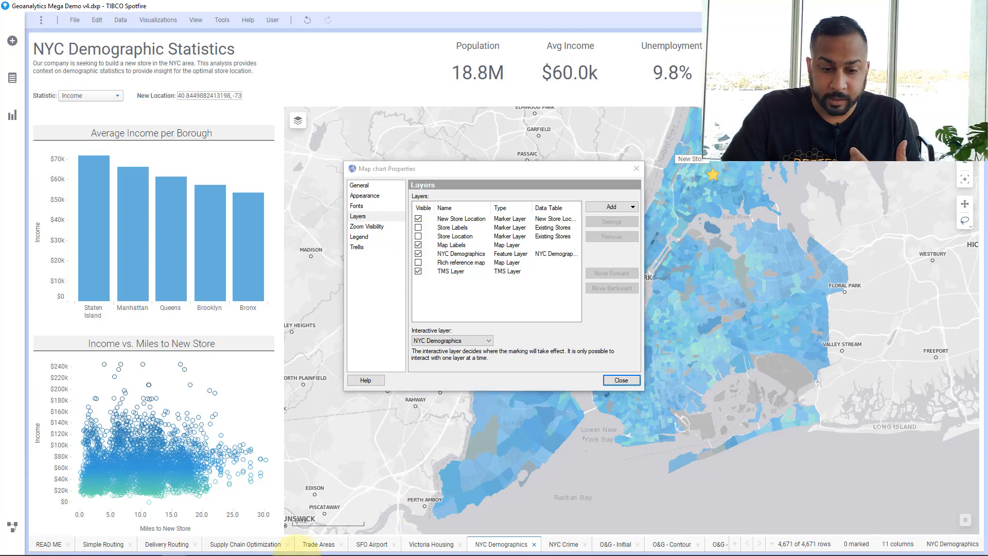
mouse_move(100, 553)
left_click(100, 546)
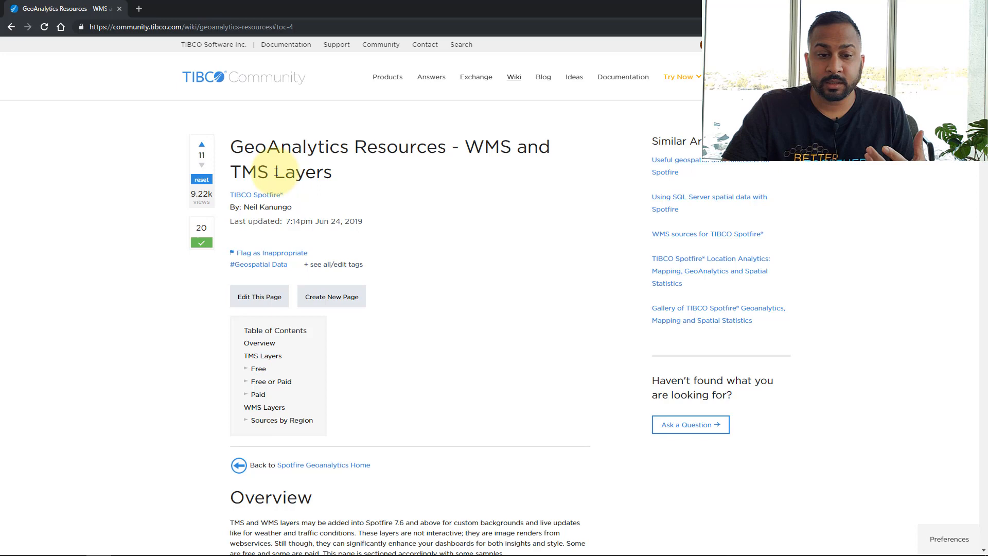
scroll(282, 176, "down", 2)
scroll(282, 176, "down", 2)
scroll(281, 176, "down", 2)
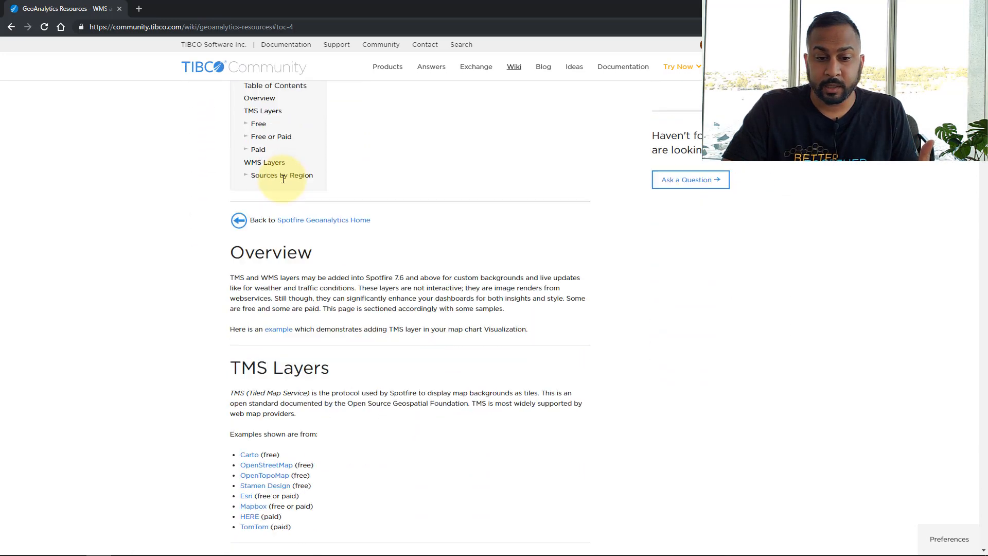
scroll(282, 176, "down", 1)
scroll(309, 189, "down", 2)
scroll(356, 201, "down", 2)
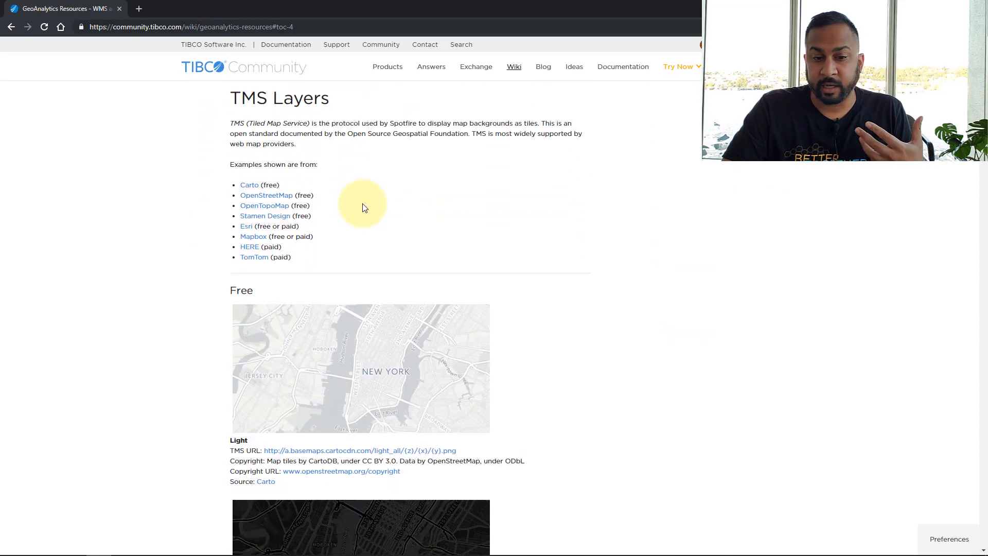
scroll(365, 207, "down", 1)
scroll(363, 207, "down", 2)
scroll(363, 207, "down", 1)
scroll(363, 207, "down", 1)
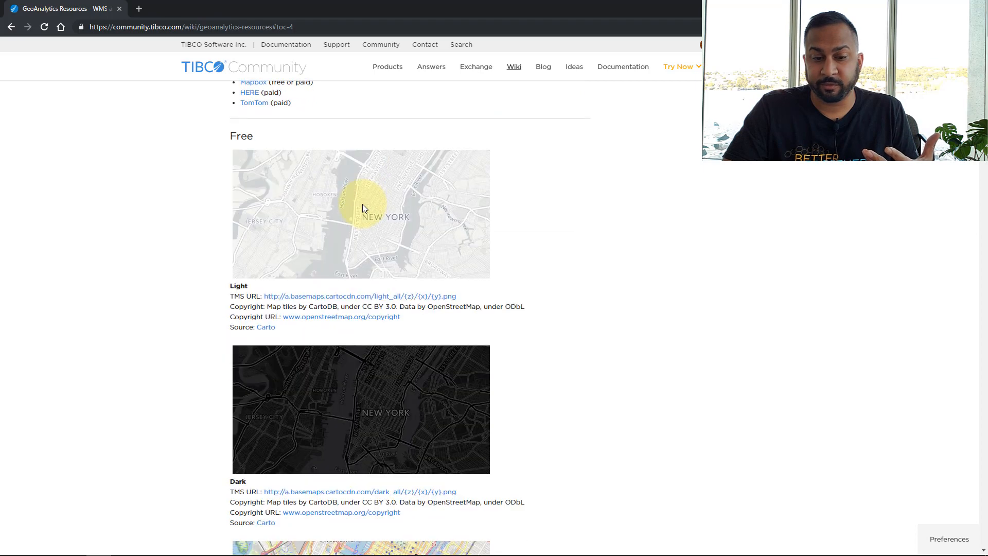
scroll(363, 207, "down", 2)
scroll(362, 205, "down", 2)
scroll(362, 205, "down", 2)
scroll(362, 204, "down", 2)
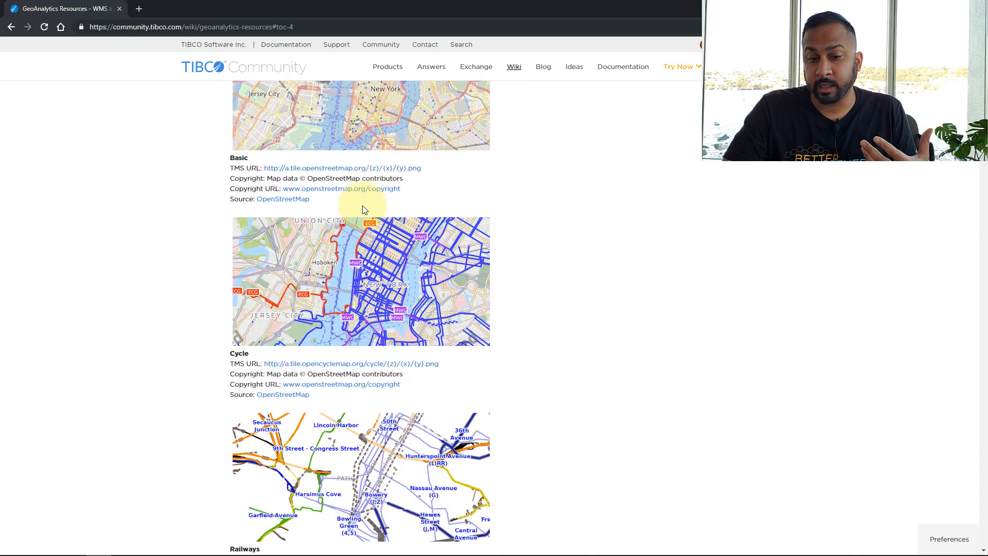
scroll(363, 204, "down", 2)
scroll(362, 205, "down", 2)
scroll(362, 206, "down", 2)
scroll(362, 205, "down", 1)
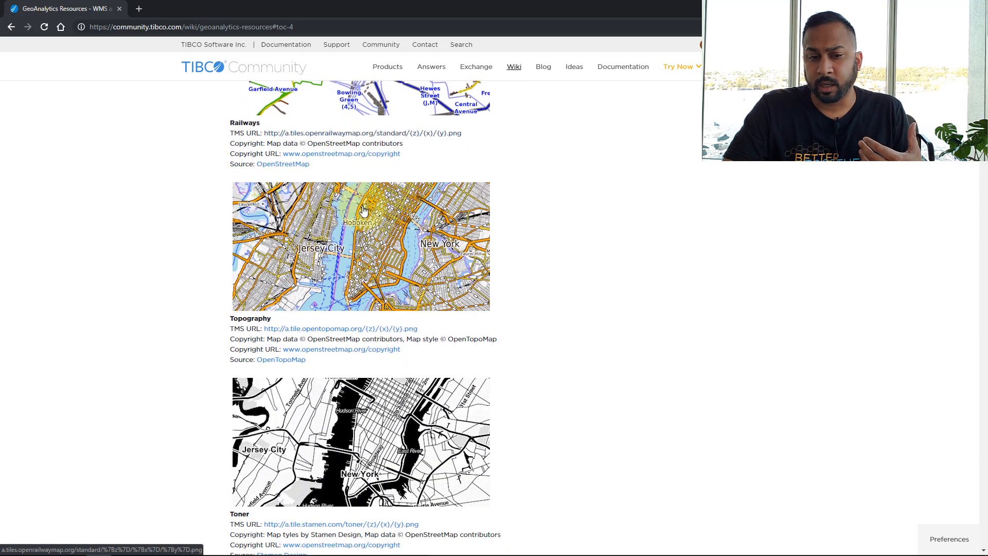
scroll(362, 205, "down", 1)
scroll(362, 207, "down", 2)
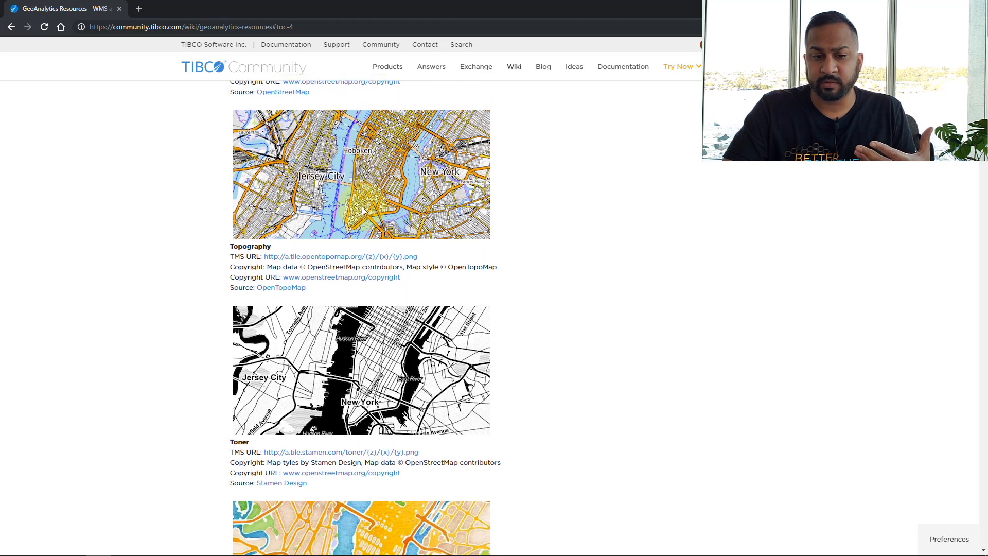
scroll(363, 207, "down", 2)
scroll(362, 206, "down", 1)
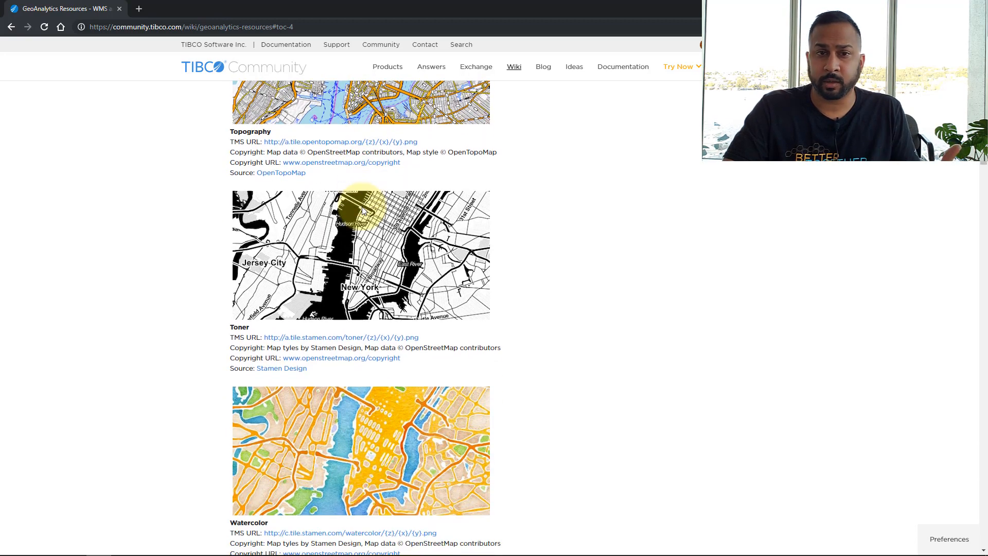
scroll(362, 206, "up", 5)
scroll(362, 207, "up", 5)
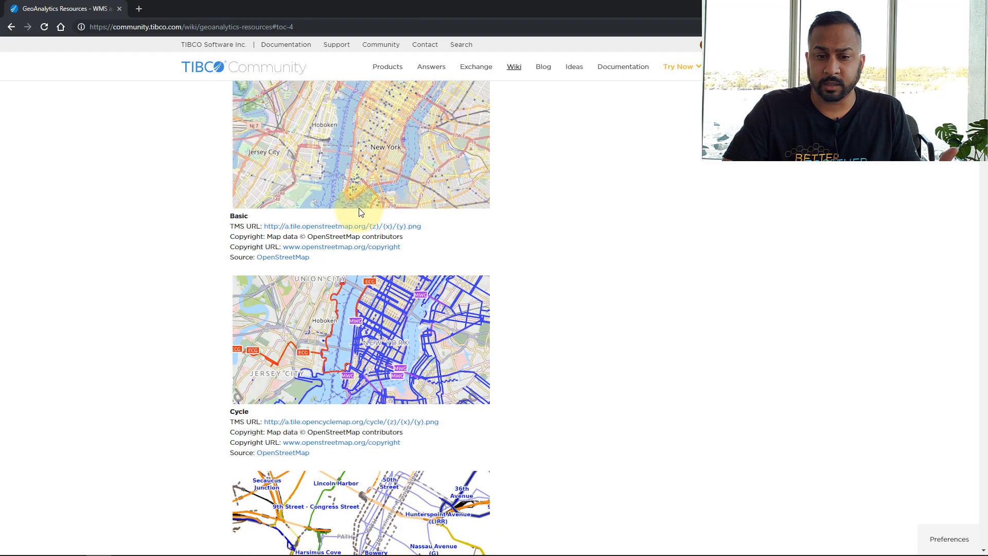
scroll(361, 210, "up", 5)
scroll(361, 210, "up", 5)
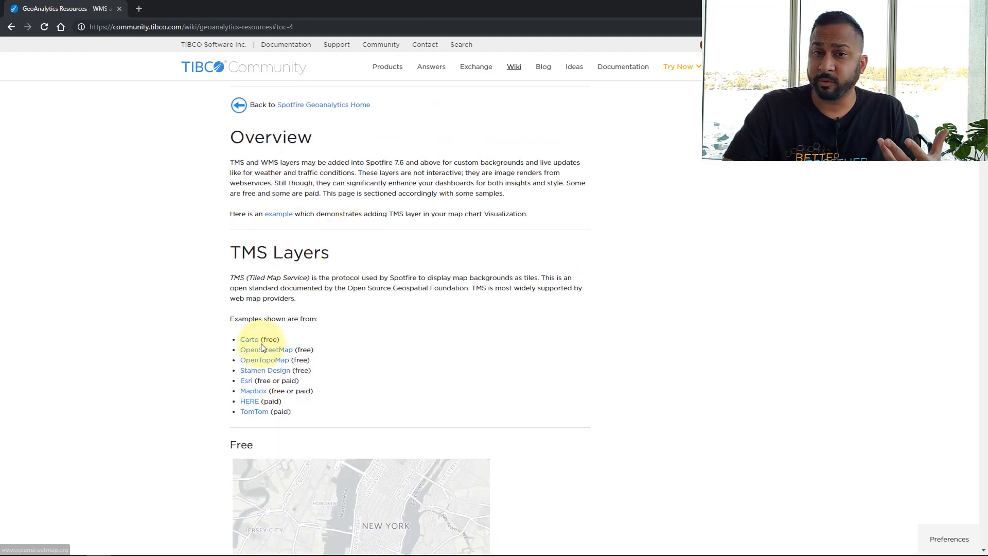
scroll(261, 343, "down", 1)
scroll(262, 344, "down", 1)
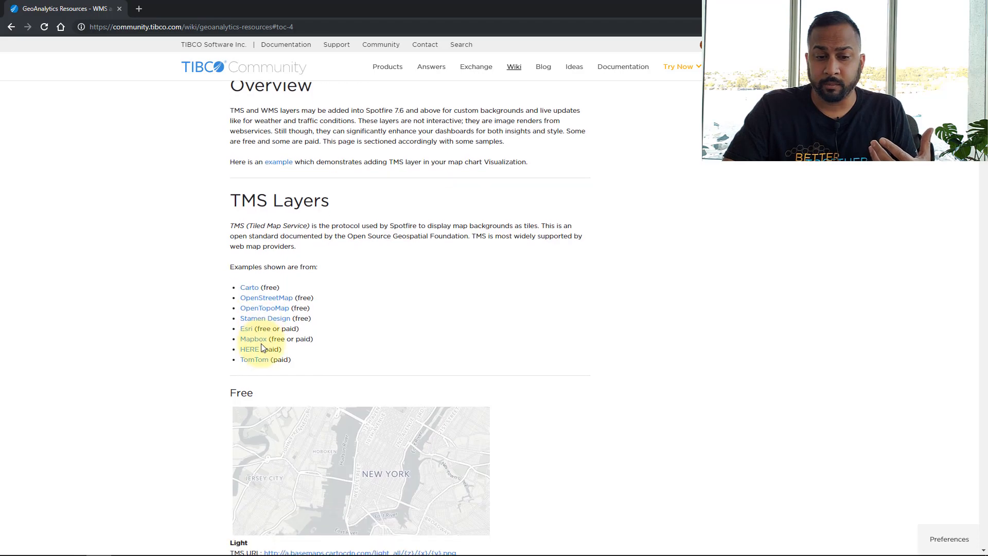
scroll(261, 343, "down", 3)
scroll(261, 343, "down", 4)
scroll(262, 342, "down", 4)
scroll(261, 342, "down", 4)
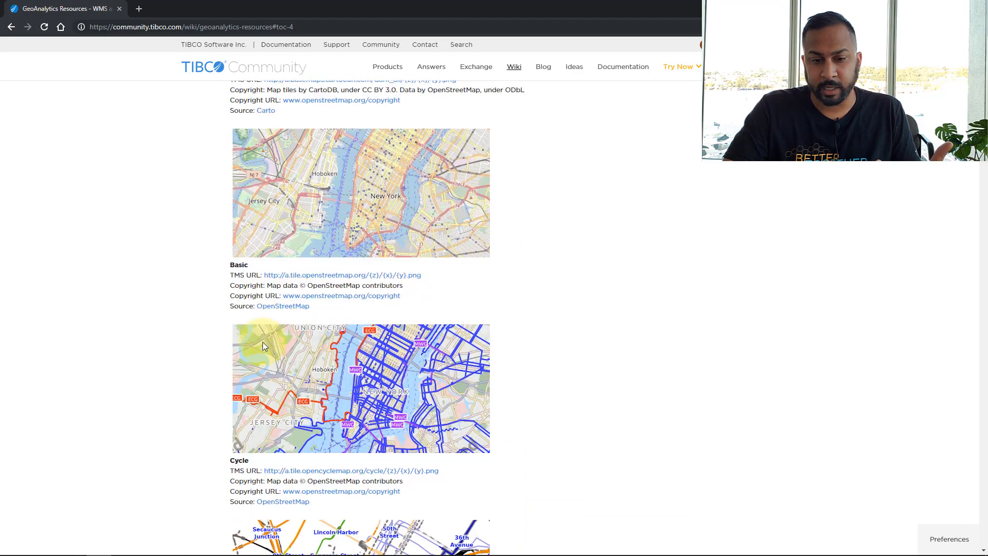
scroll(262, 342, "down", 5)
scroll(262, 342, "down", 4)
scroll(263, 343, "down", 5)
scroll(264, 344, "down", 4)
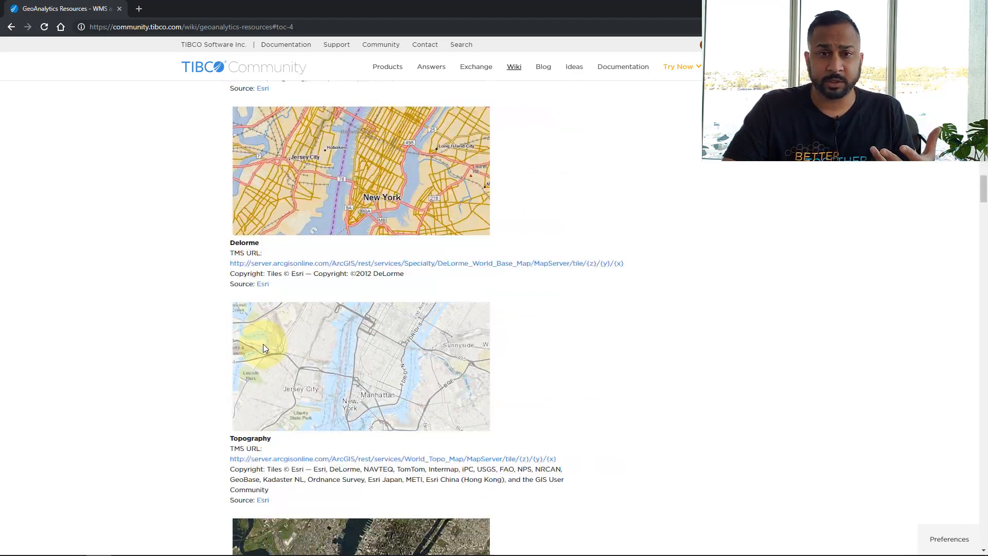
scroll(264, 343, "down", 2)
scroll(264, 343, "down", 3)
scroll(263, 349, "down", 5)
scroll(263, 349, "down", 4)
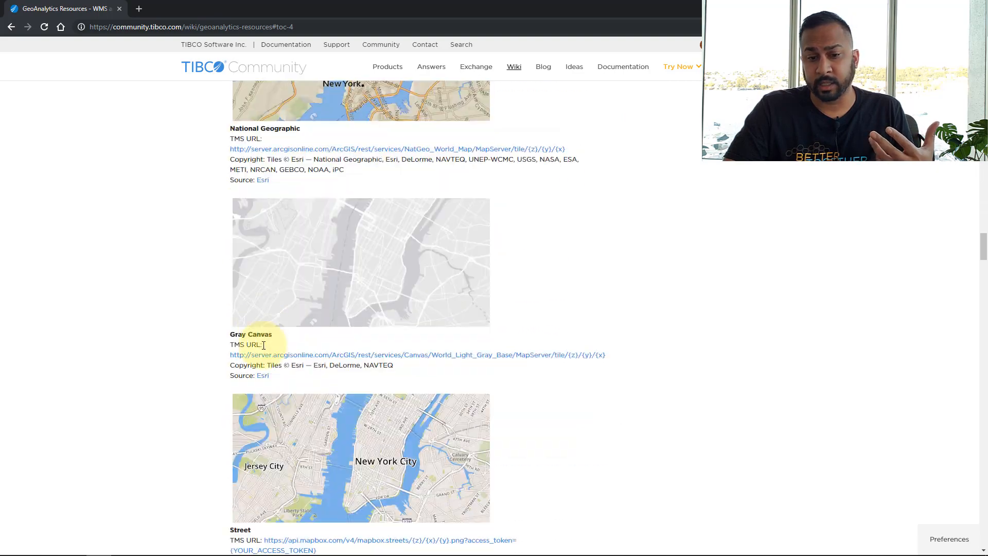
scroll(264, 349, "down", 4)
scroll(264, 348, "down", 3)
scroll(264, 350, "down", 5)
scroll(264, 350, "down", 5)
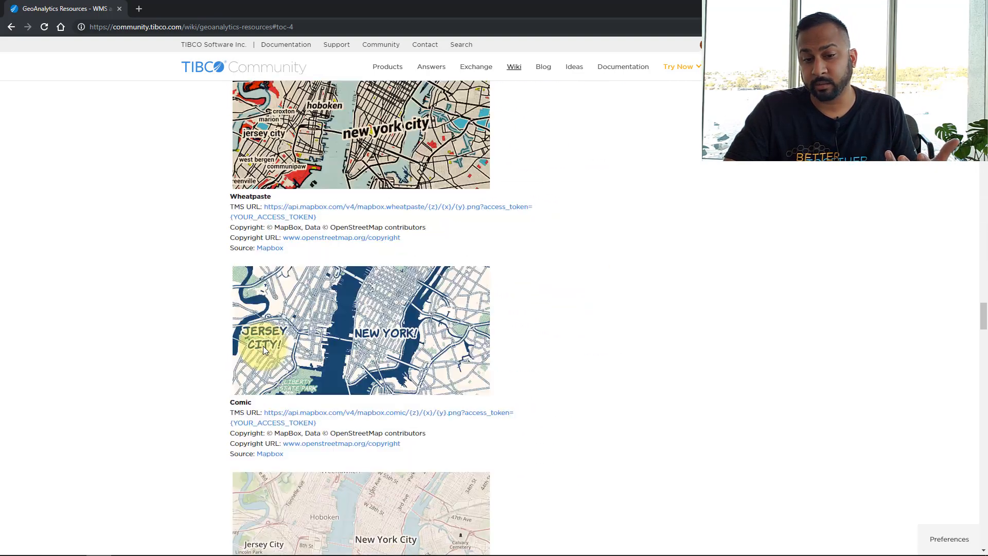
scroll(263, 350, "down", 3)
scroll(263, 350, "down", 4)
scroll(263, 349, "down", 5)
scroll(263, 349, "down", 3)
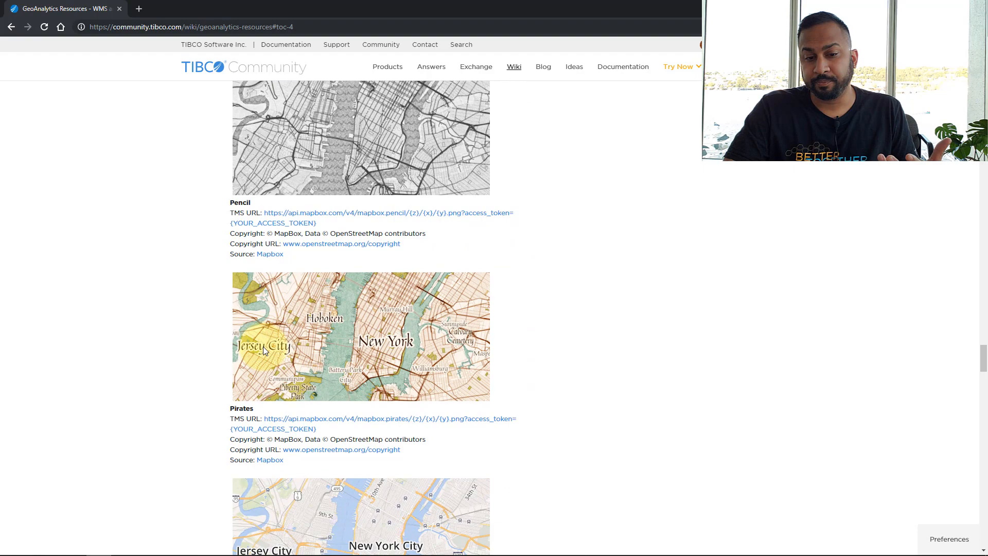
scroll(263, 349, "down", 4)
scroll(264, 350, "down", 3)
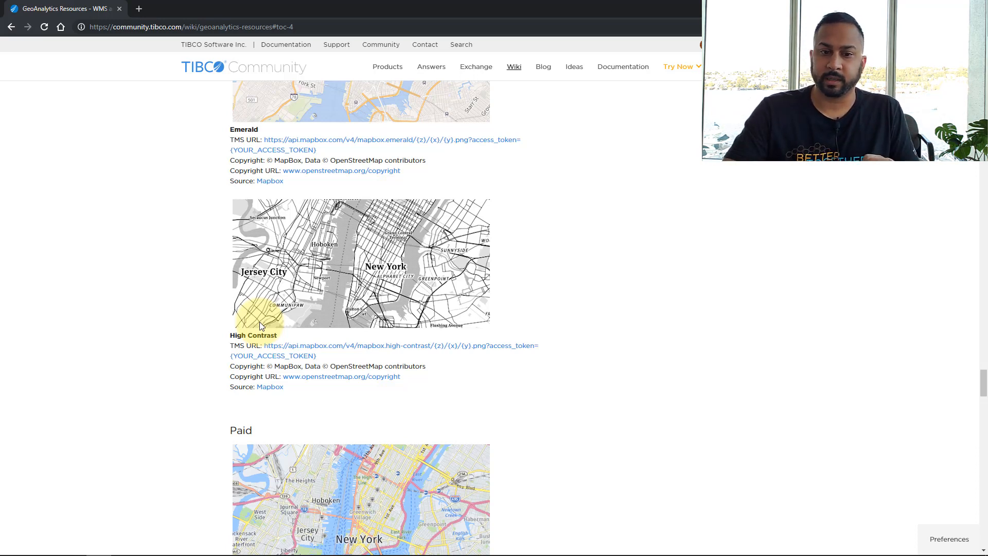
scroll(265, 305, "down", 3)
scroll(264, 301, "down", 3)
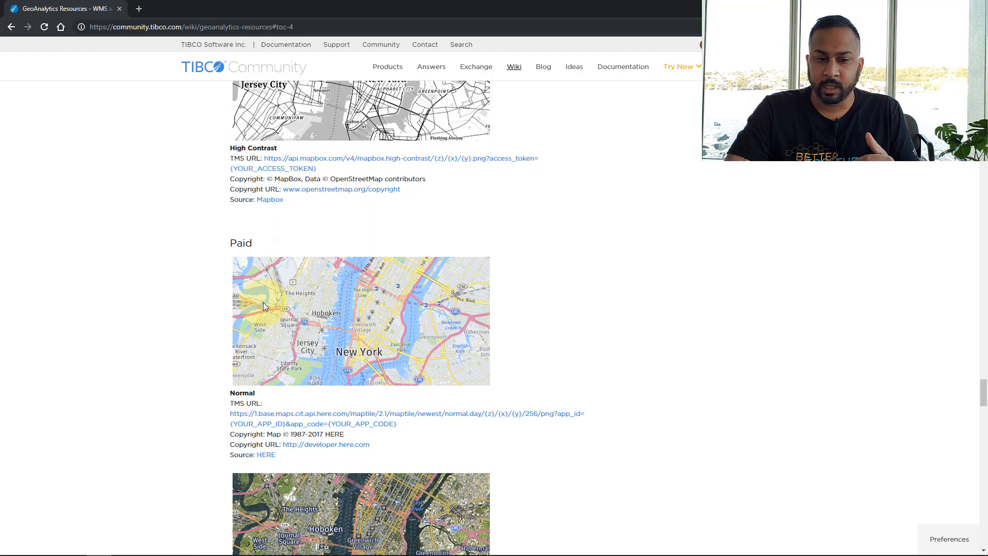
scroll(264, 302, "down", 3)
scroll(263, 302, "down", 3)
scroll(263, 302, "down", 2)
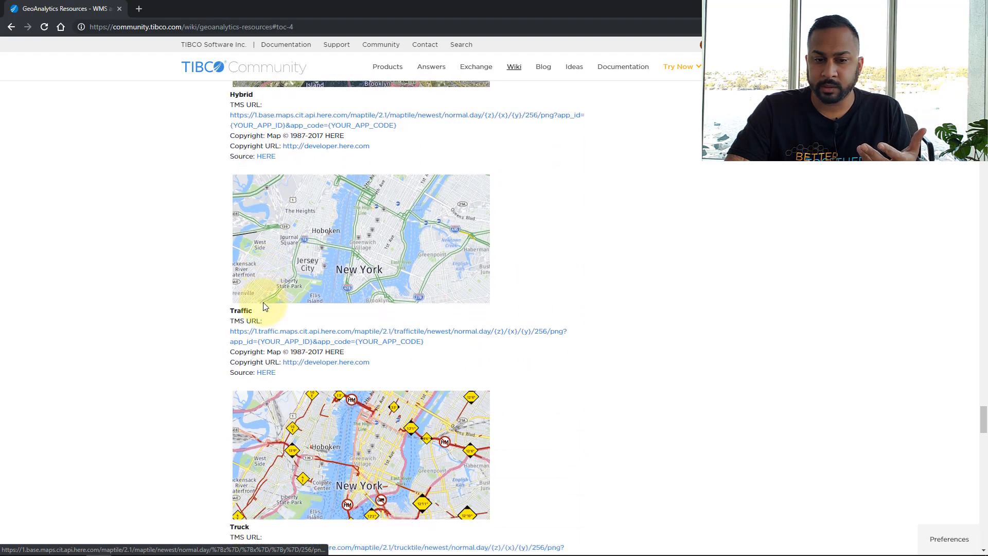
scroll(263, 302, "down", 1)
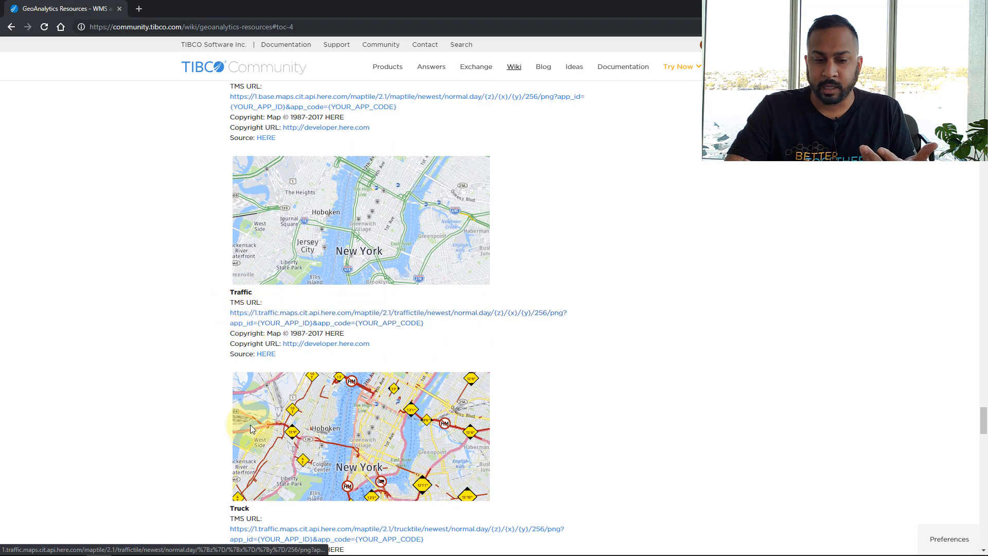
left_click(103, 547)
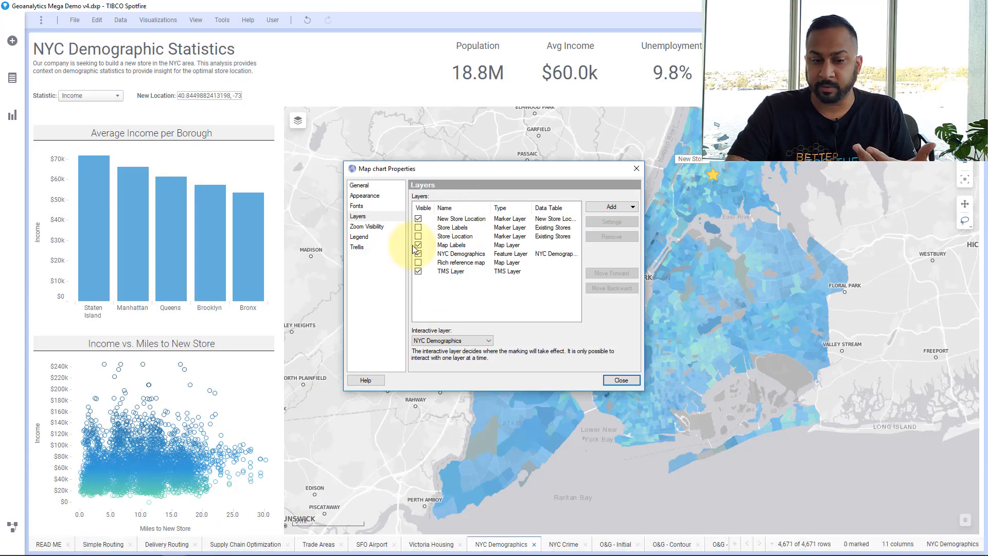
mouse_move(174, 547)
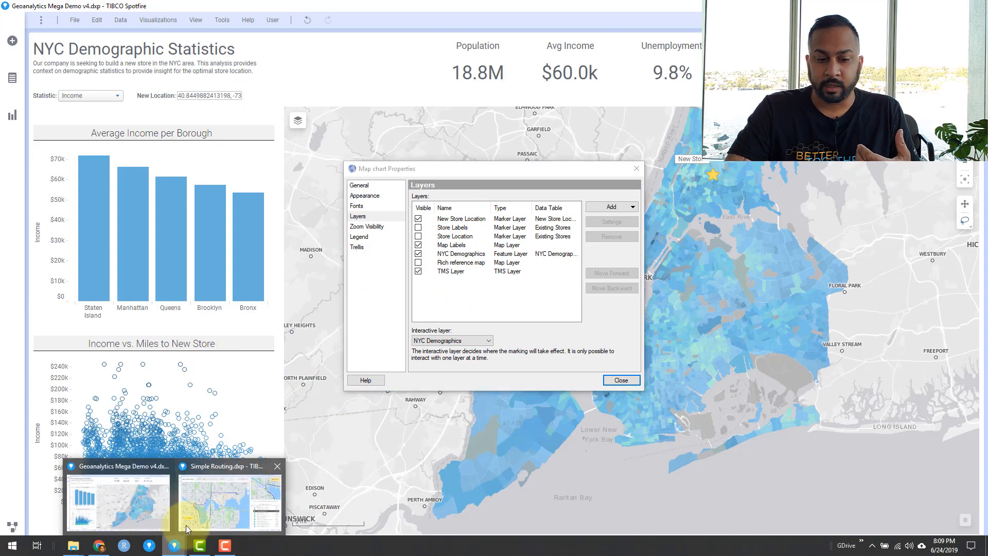
left_click(99, 548)
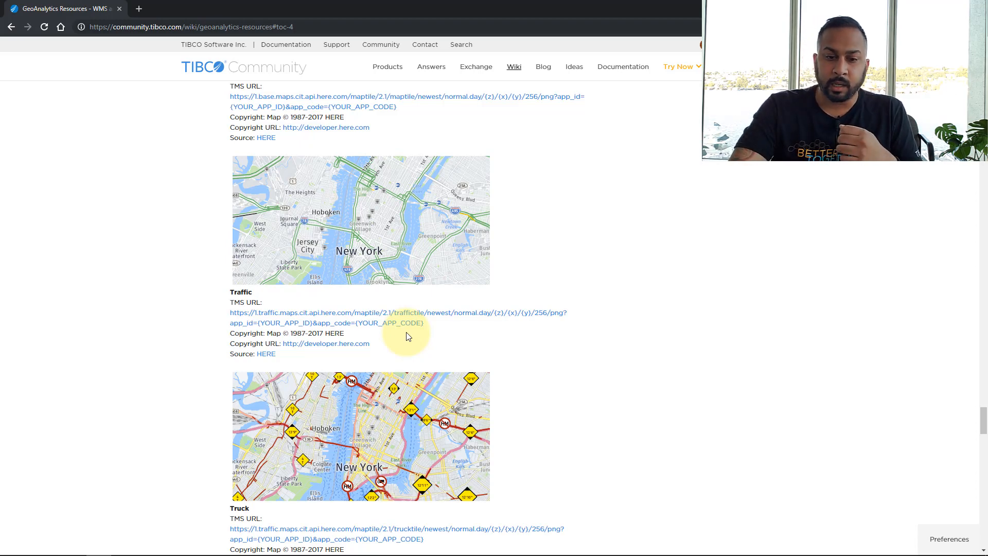
left_click_drag(981, 425, 981, 93)
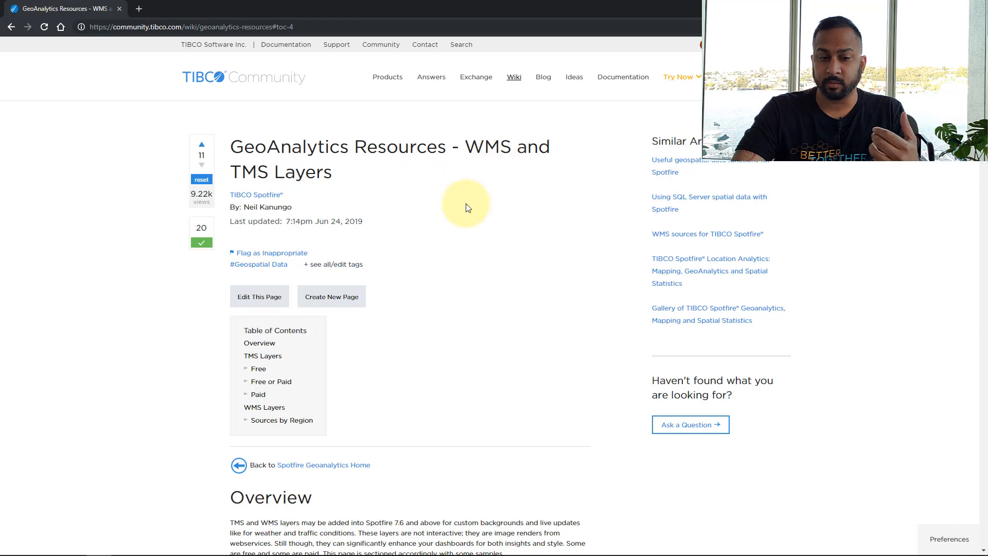
Step: Copy the NOAA Weather Radar WMS link address from the article's United States sources list
left_click(274, 410)
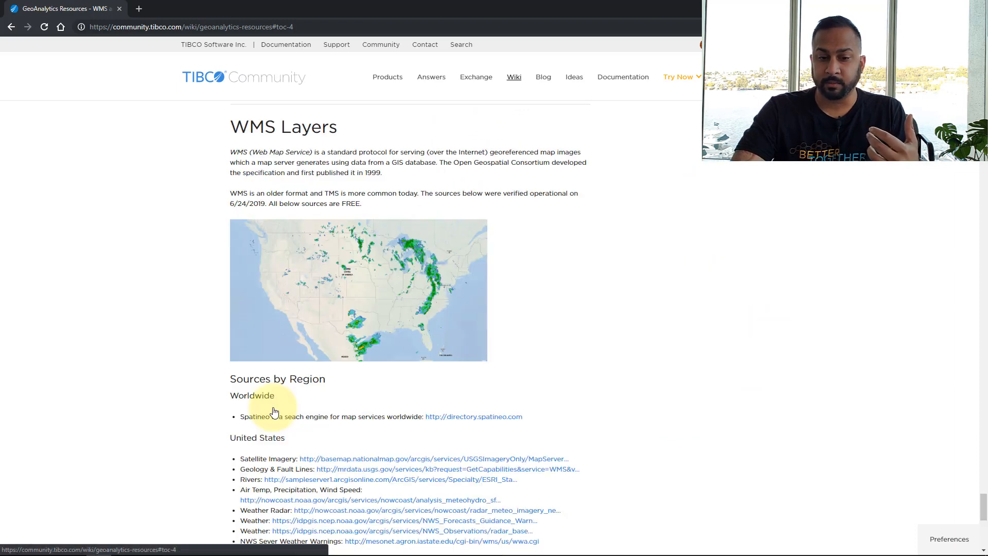
scroll(359, 184, "down", 1)
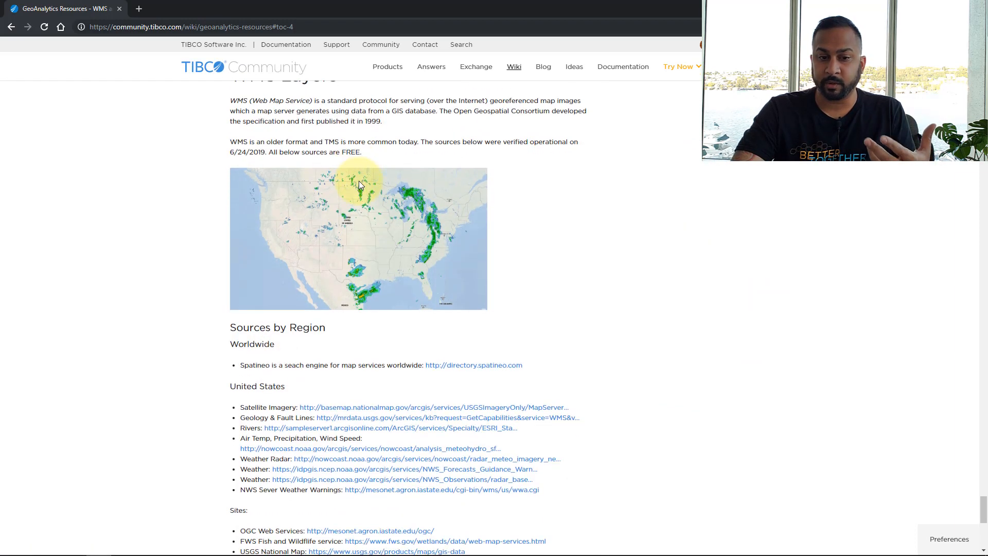
scroll(348, 240, "down", 1)
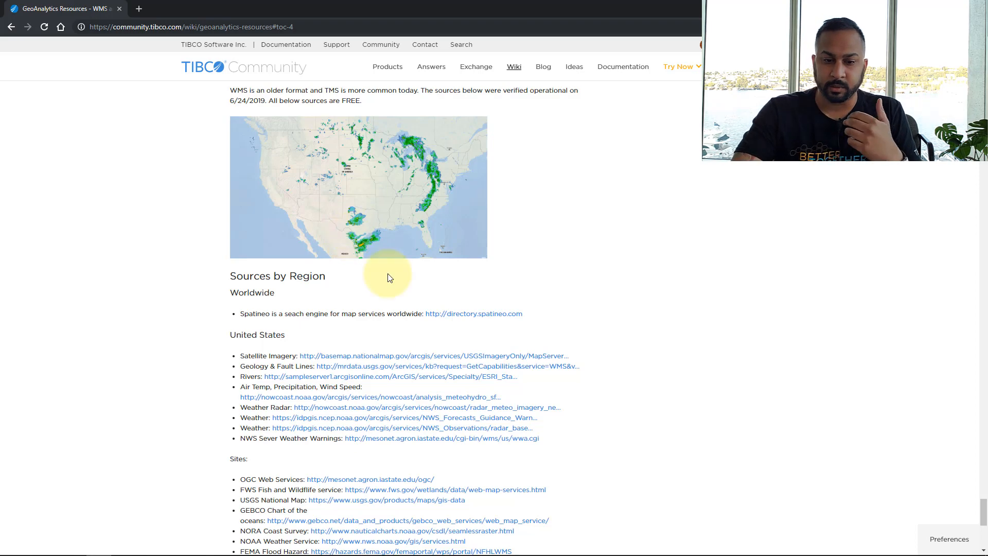
scroll(385, 309, "down", 1)
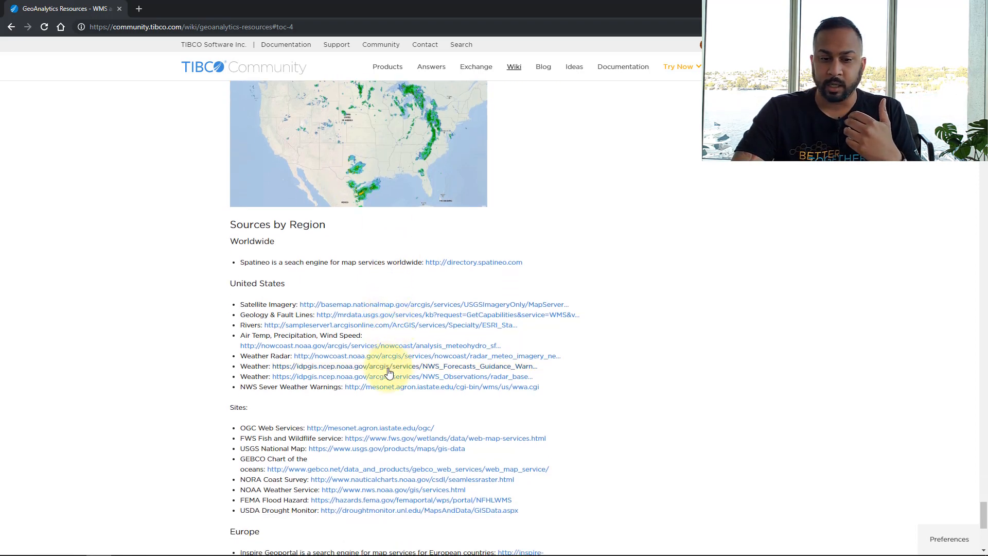
scroll(388, 373, "down", 1)
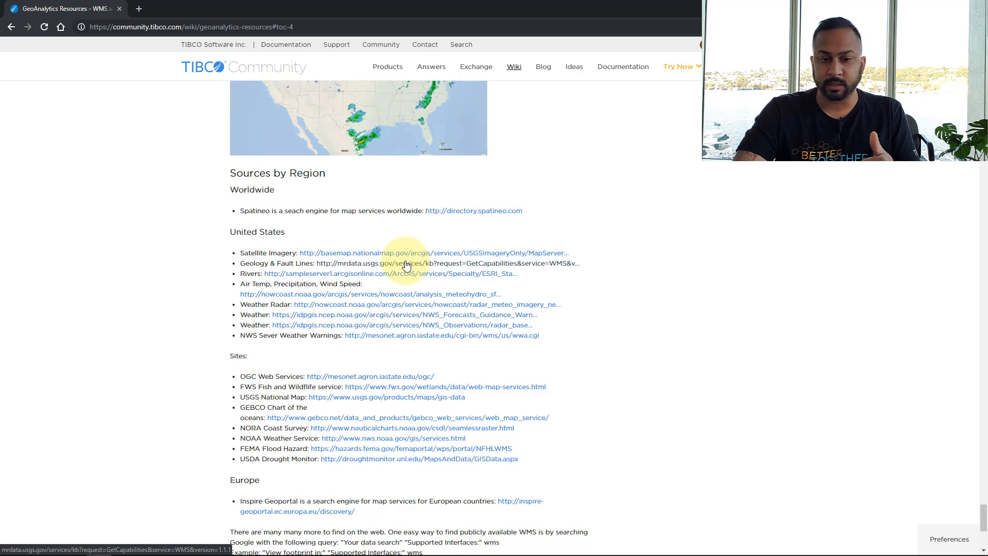
right_click(534, 308)
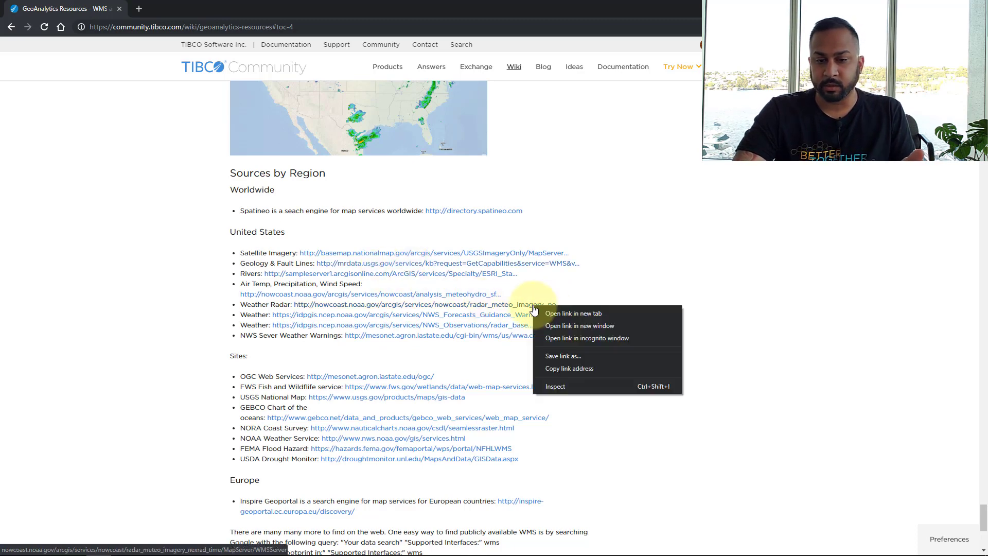
left_click(549, 368)
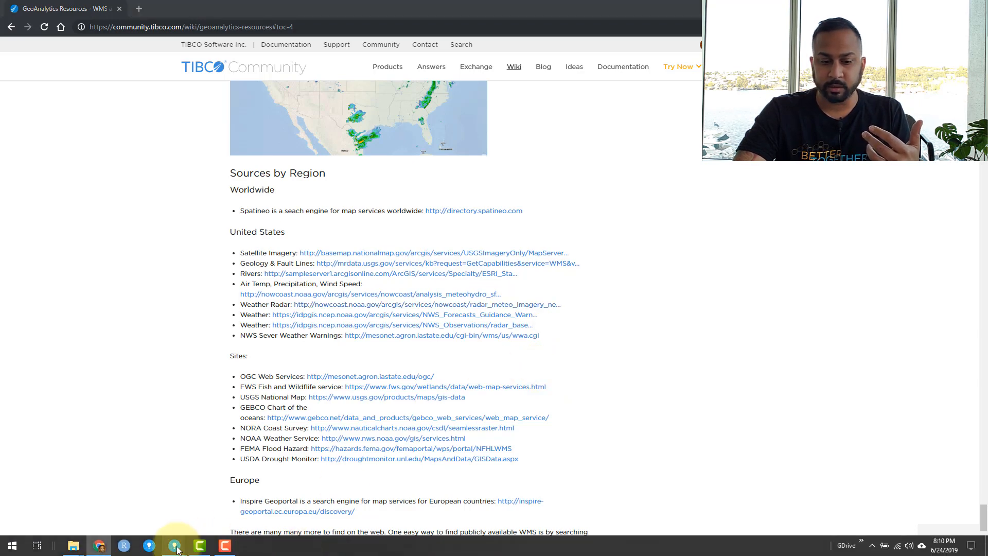
Step: Add a WMS Layer using the pasted Weather Radar address and load its sublayers
left_click(176, 547)
left_click(124, 502)
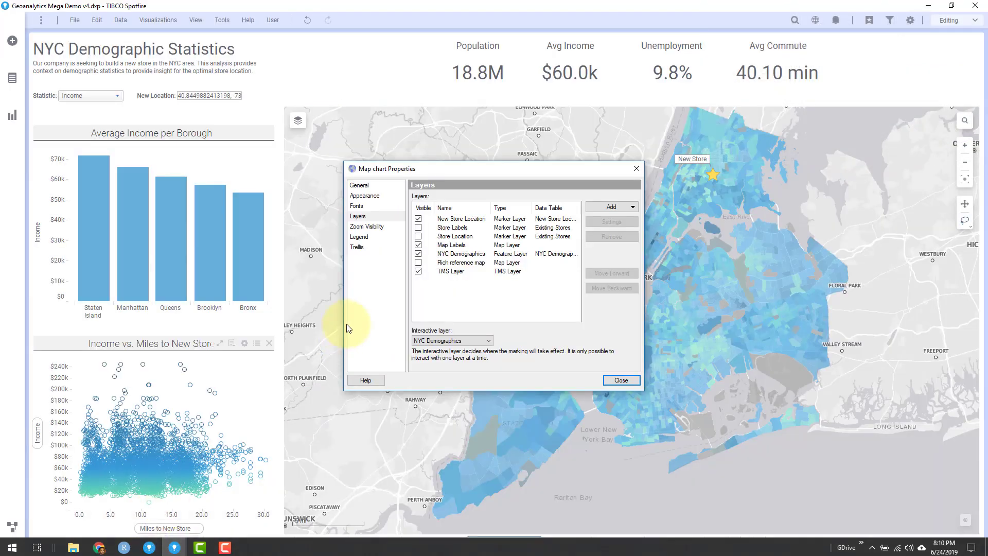
left_click(612, 207)
left_click(618, 260)
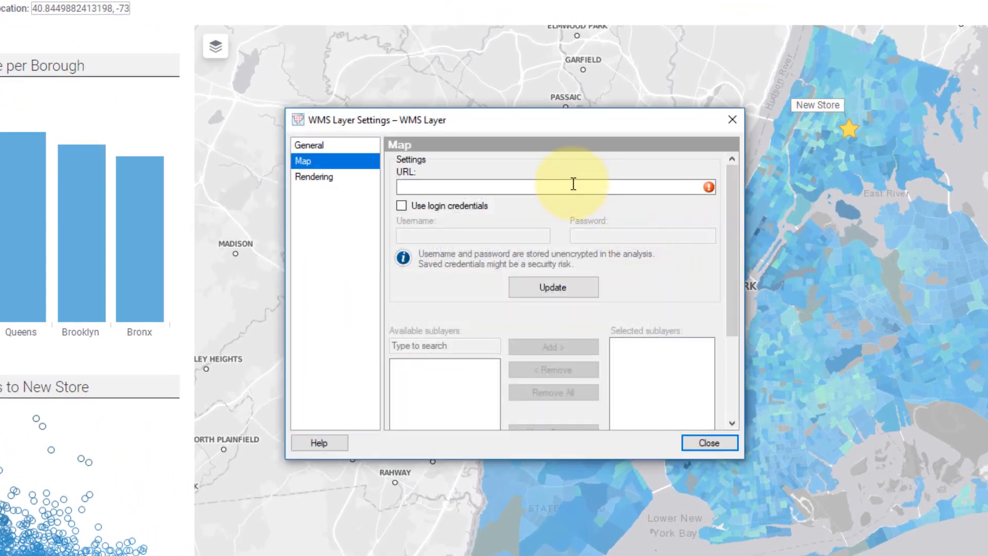
left_click(575, 188)
key("ctrl+v")
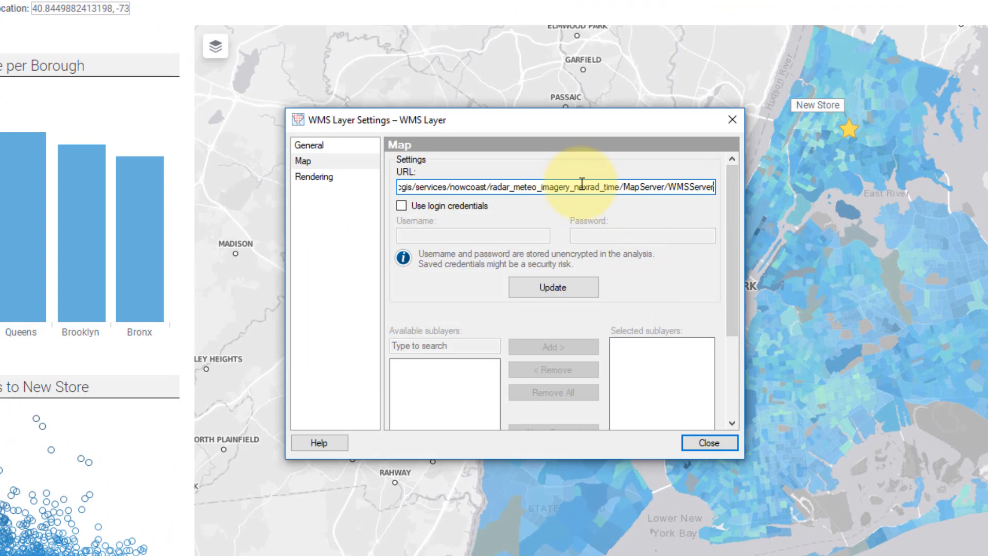
left_click(552, 288)
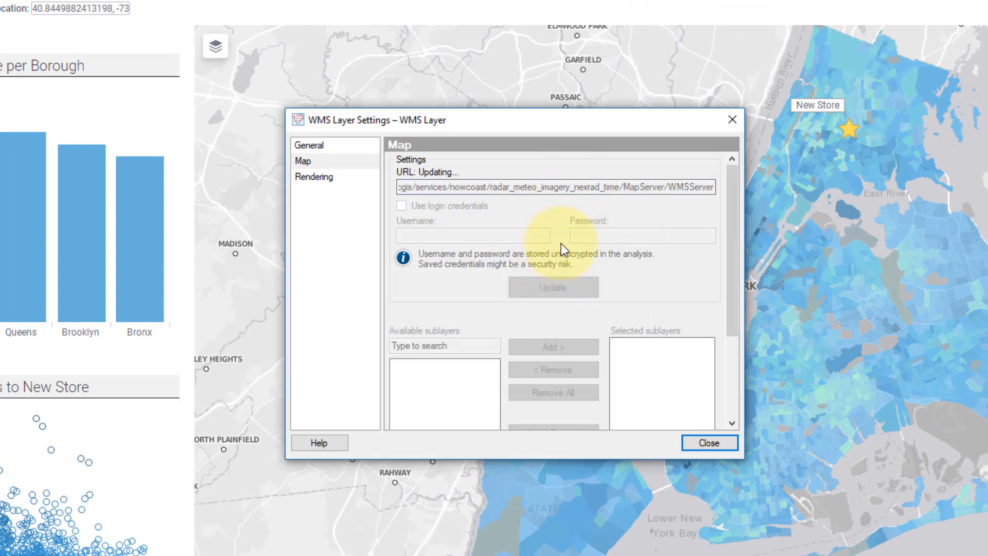
scroll(532, 256, "down", 3)
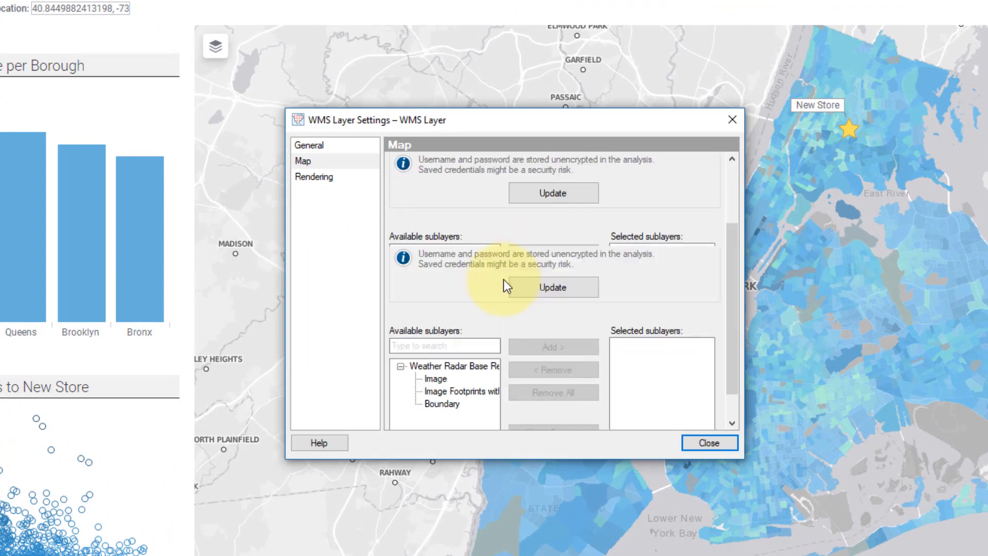
scroll(509, 263, "up", 3)
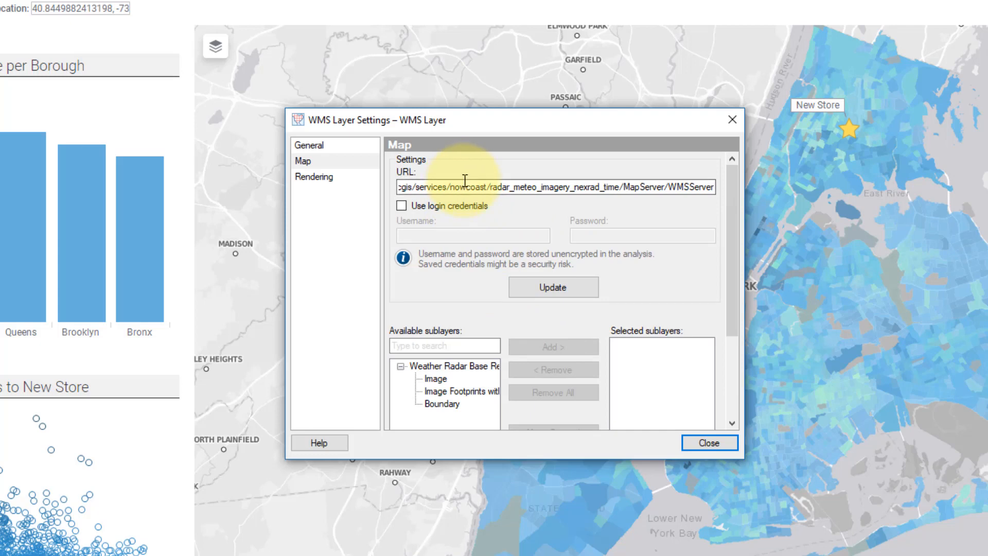
scroll(464, 201, "down", 3)
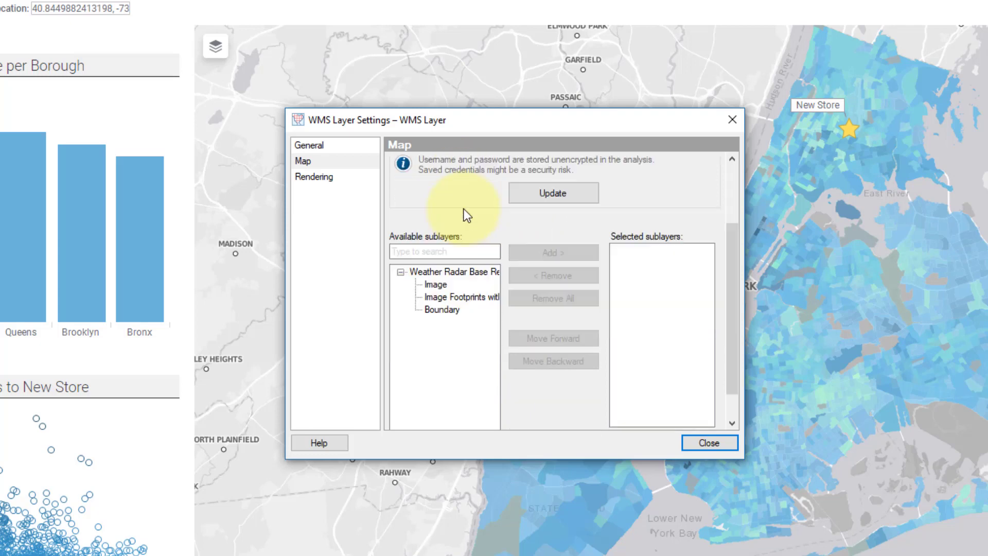
Step: Include only the Image sublayer in the radar layer and return to the NYC map
left_click(438, 289)
left_click(553, 252)
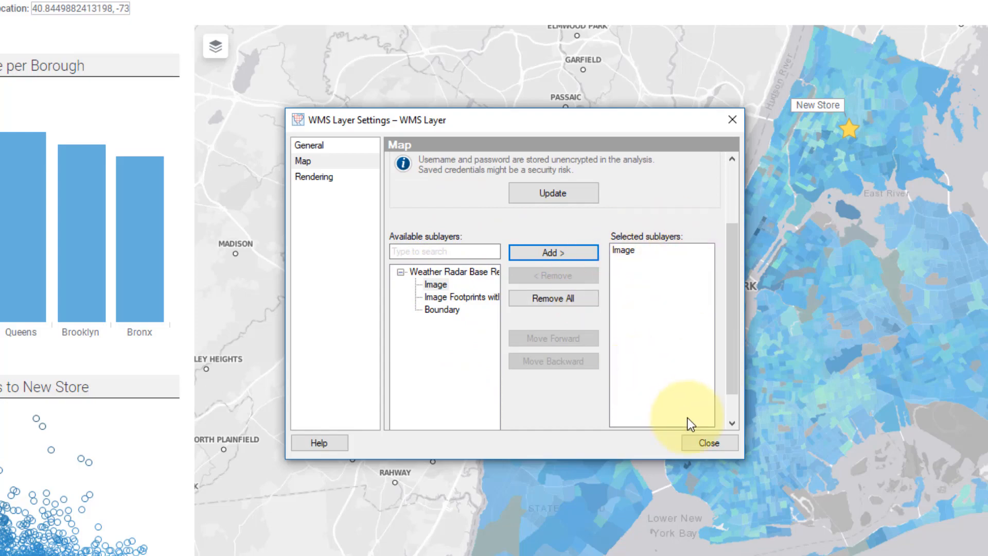
left_click(704, 443)
left_click(697, 440)
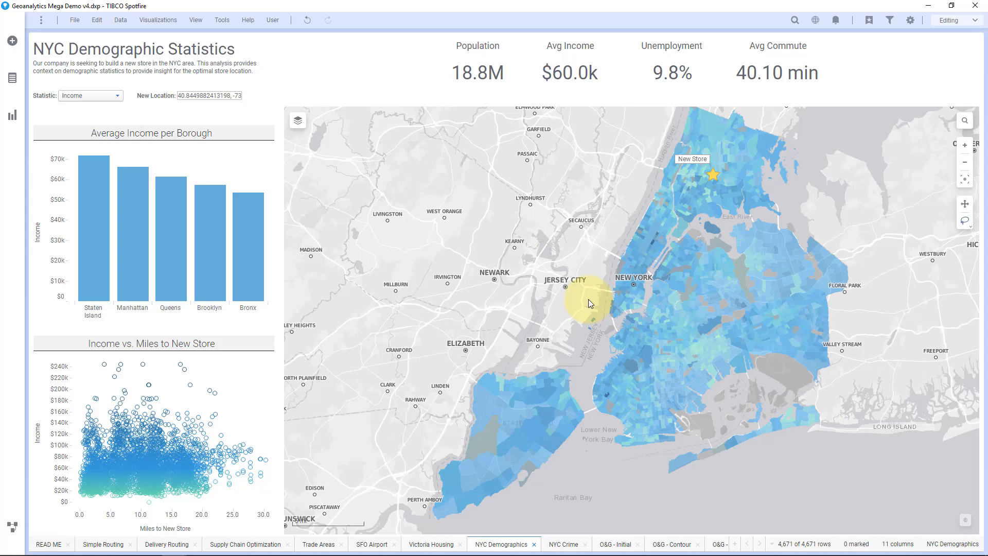
scroll(589, 299, "down", 5)
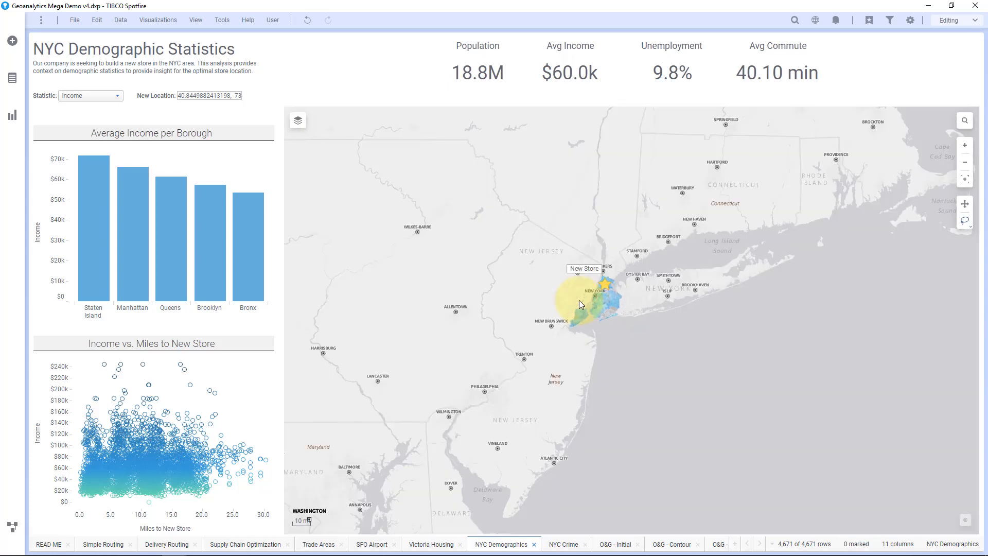
scroll(579, 300, "down", 5)
scroll(577, 301, "down", 4)
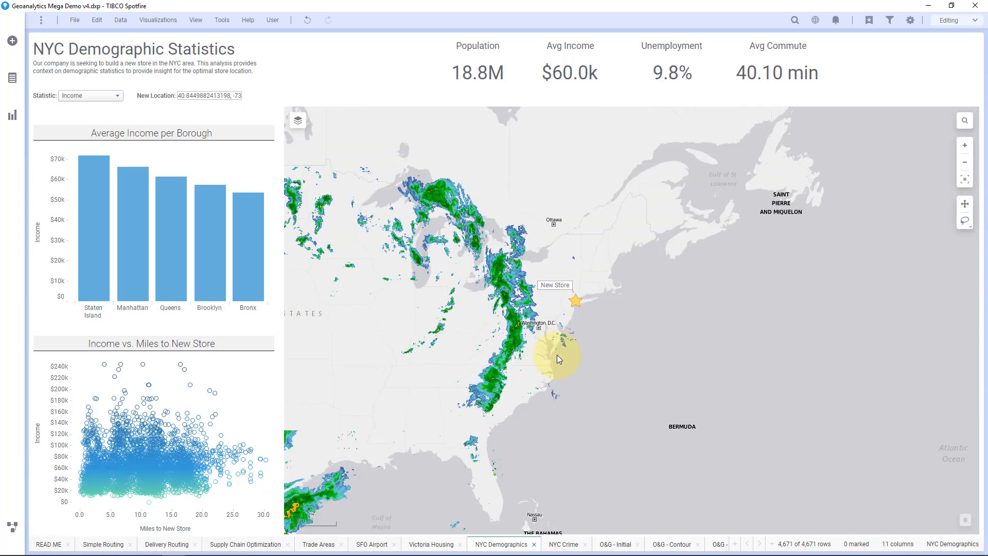
scroll(555, 355, "down", 4)
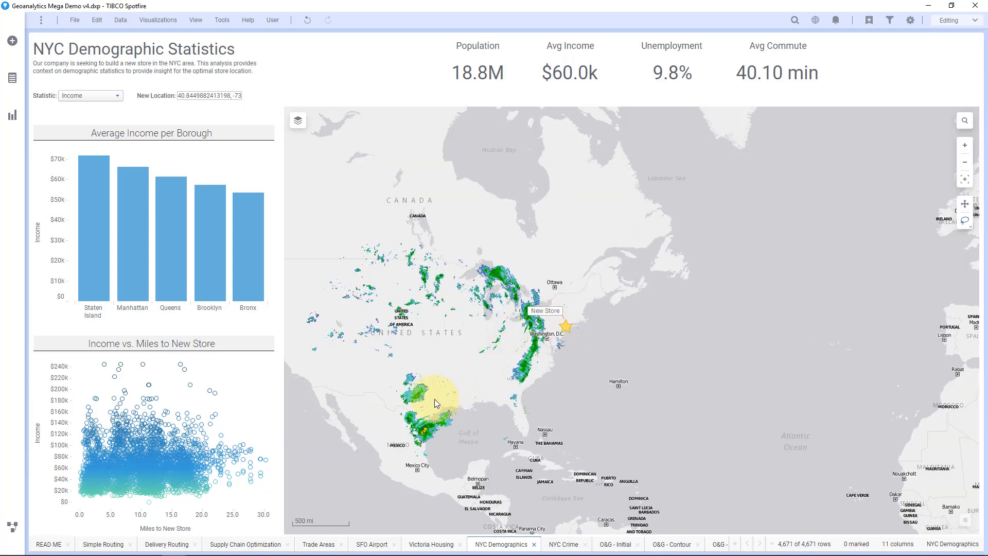
scroll(423, 433, "up", 4)
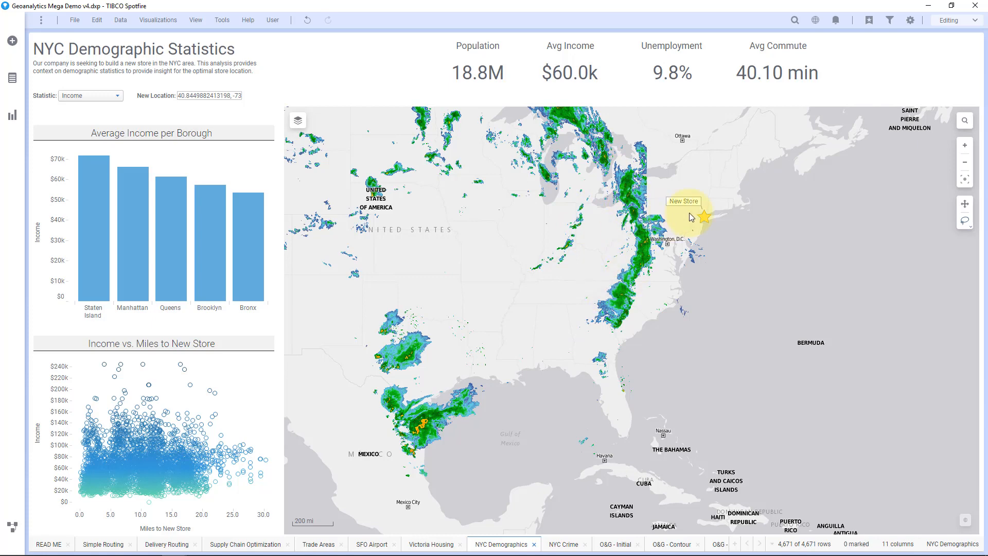
scroll(690, 216, "up", 3)
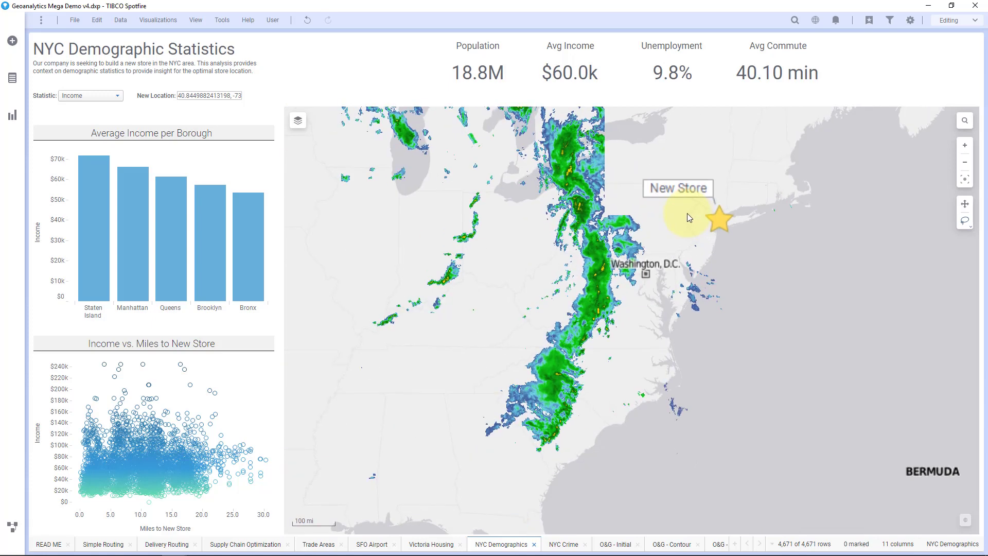
Step: Bring the eastern US radar coverage into view and bring up the map chart's actions
right_click(645, 177)
Step: Raise the WMS radar layer's Transparency slider in its General settings and return to the map
left_click(677, 429)
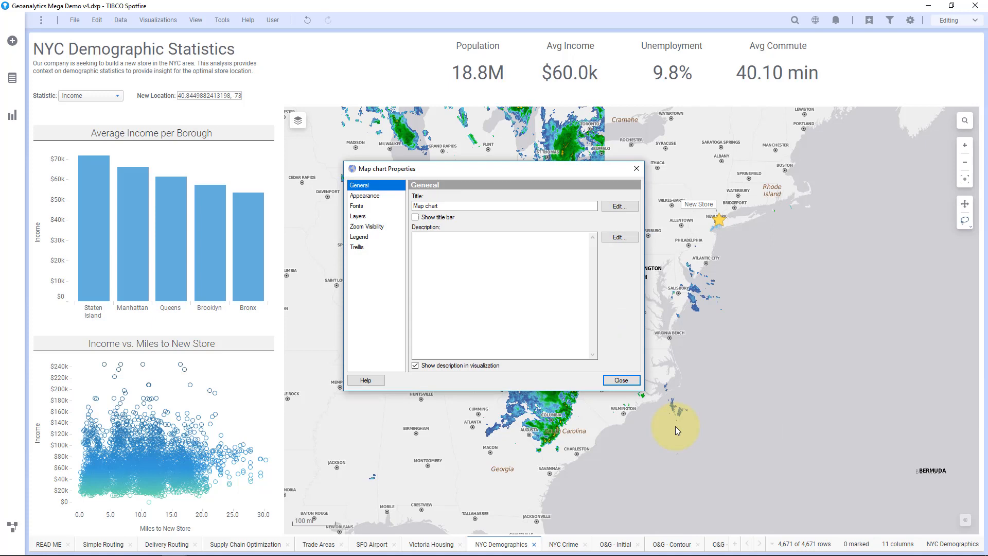
left_click(358, 217)
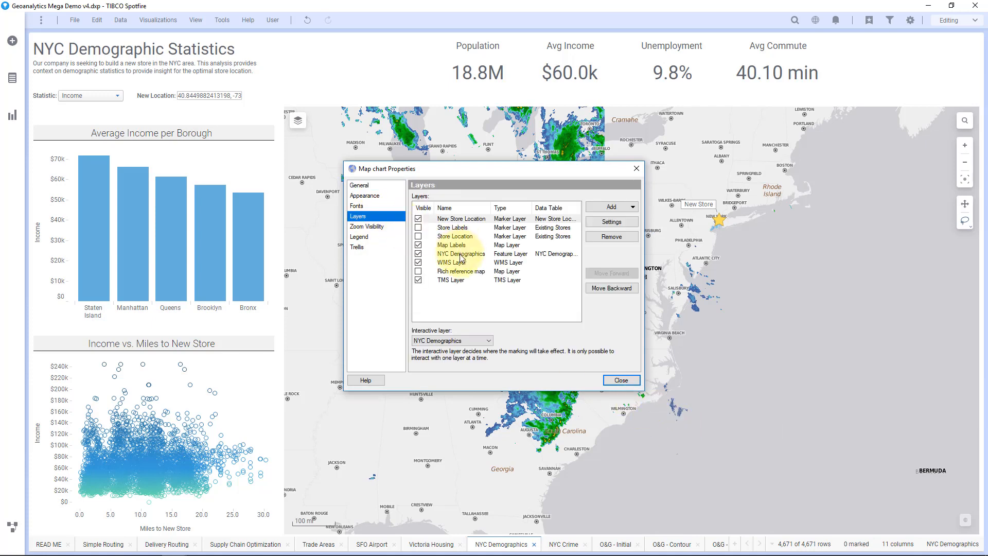
left_click(452, 263)
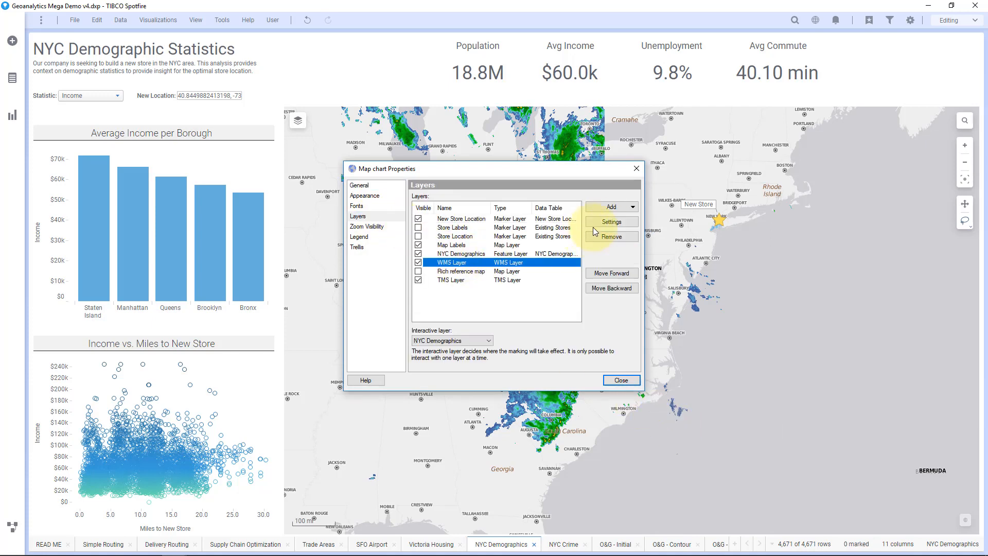
left_click(612, 222)
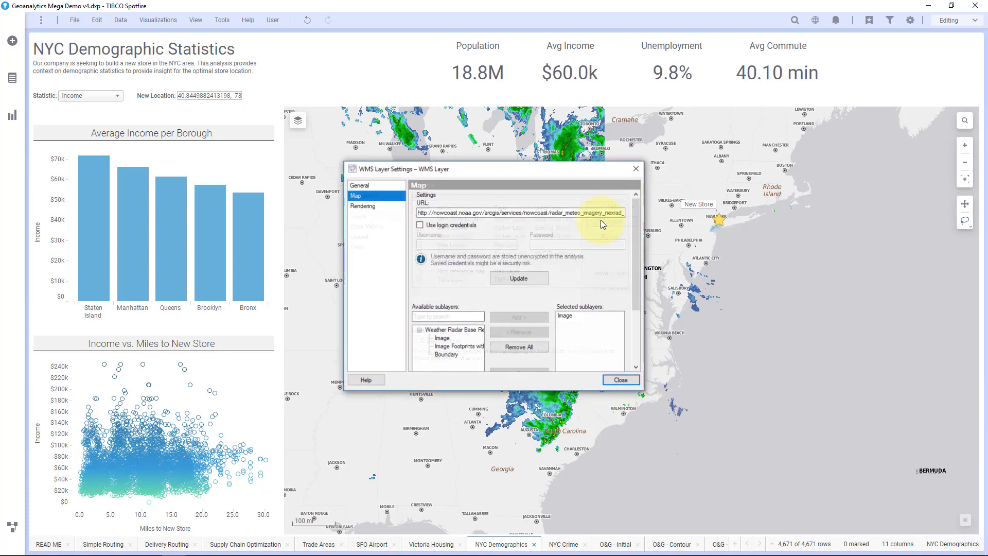
left_click(375, 187)
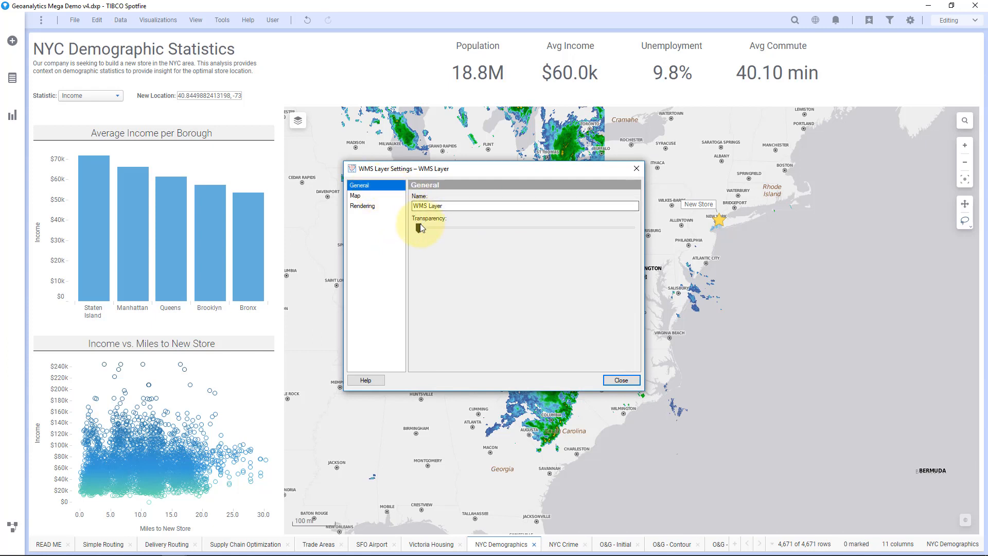
left_click_drag(418, 226, 478, 227)
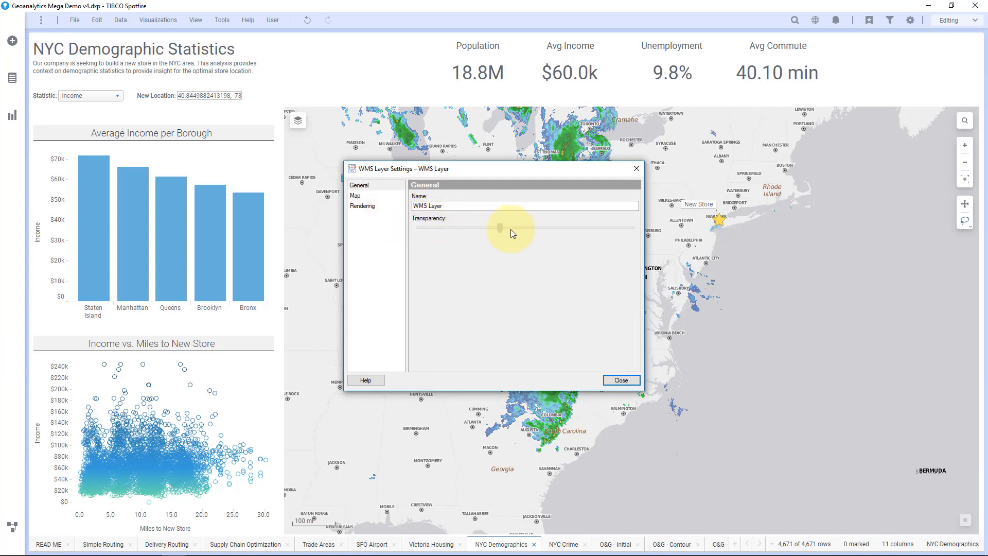
left_click(622, 378)
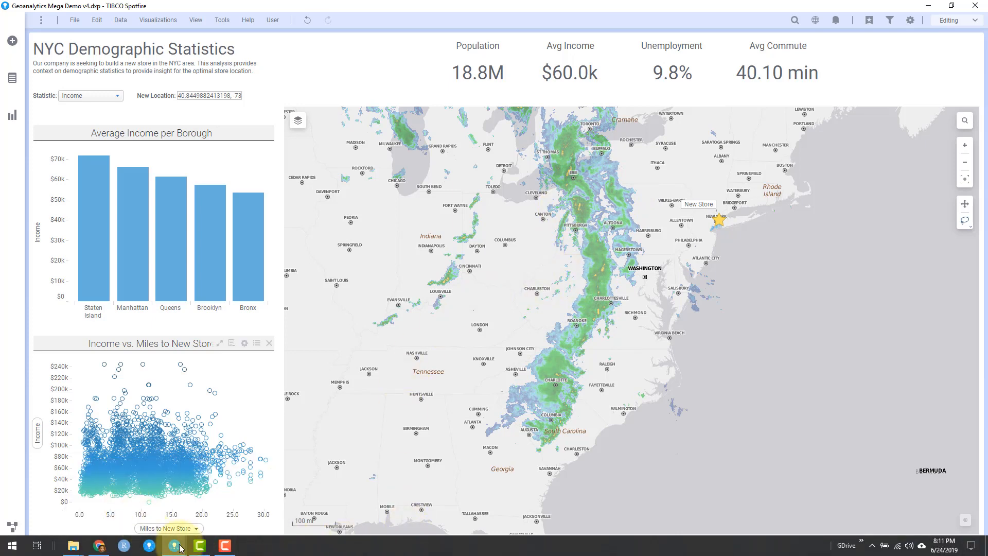
Step: In Simple Routing's Seattle map, switch the view mode to Satellite, then to Street Detail
left_click(230, 502)
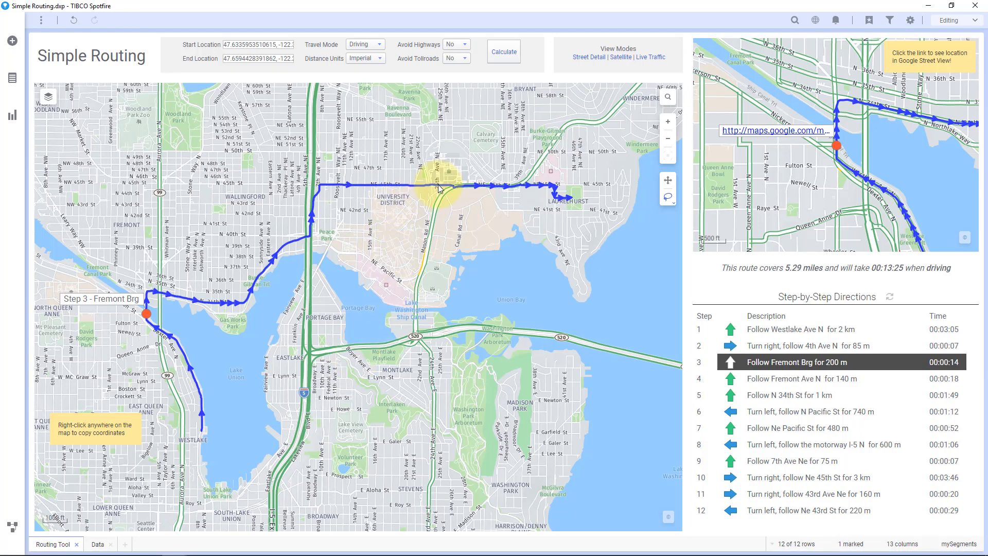
left_click(48, 96)
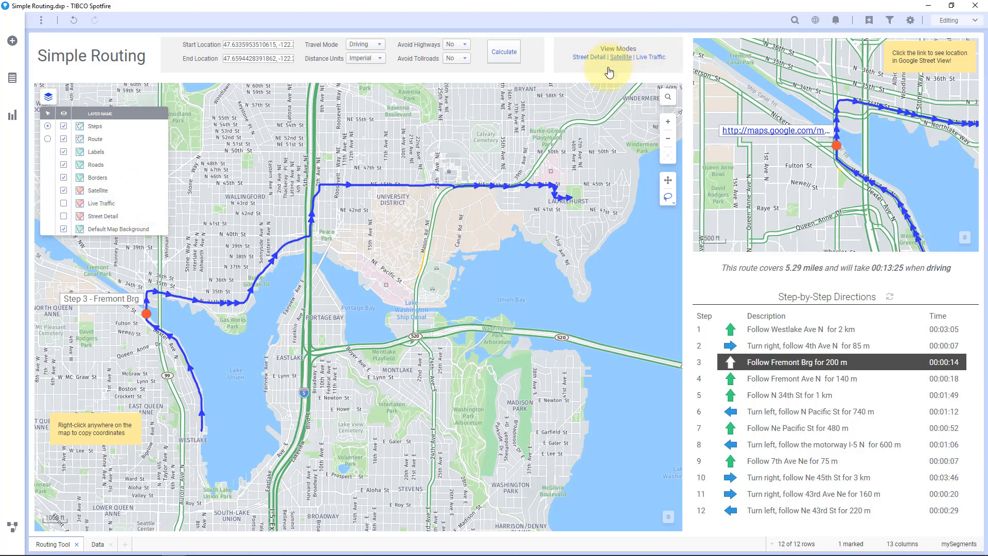
left_click(619, 60)
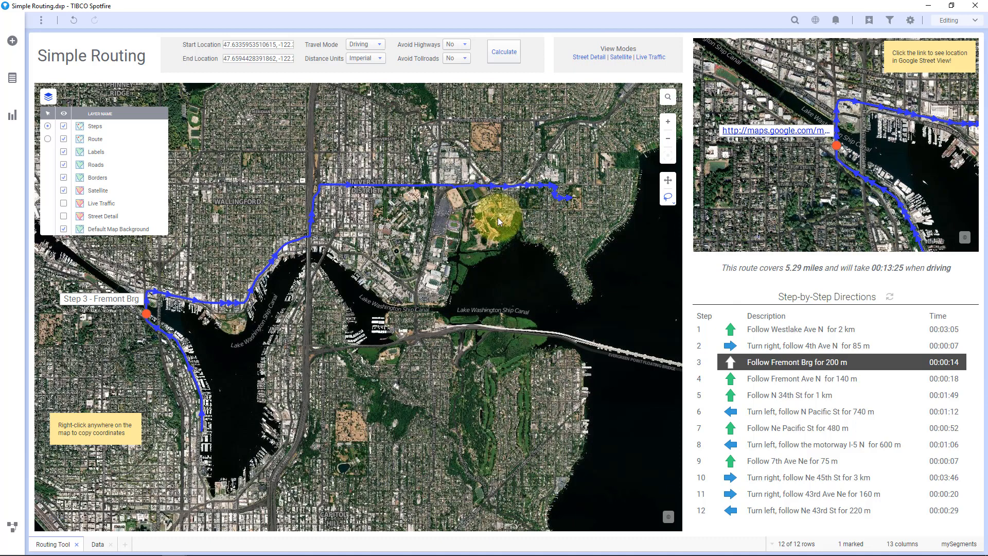
scroll(512, 199, "down", 3)
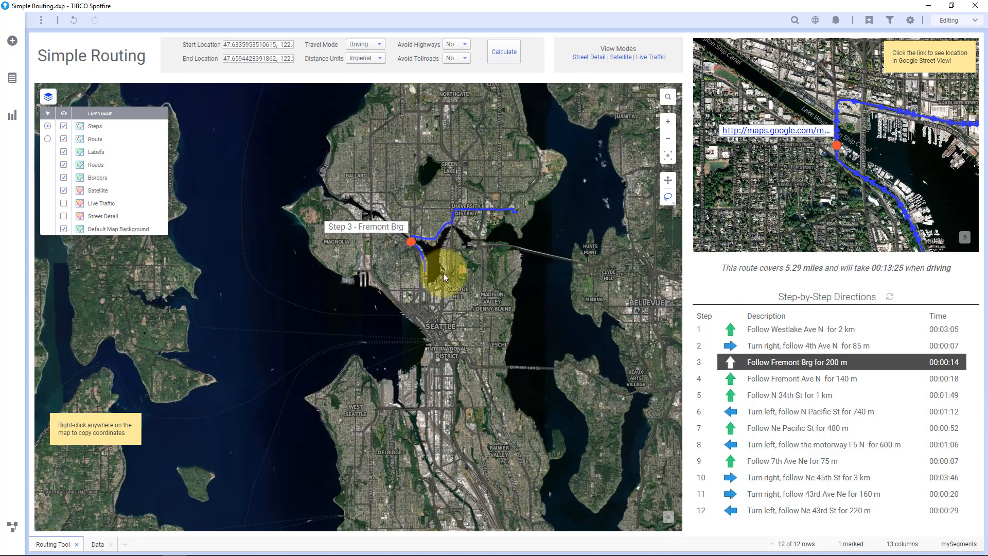
scroll(454, 290, "up", 3)
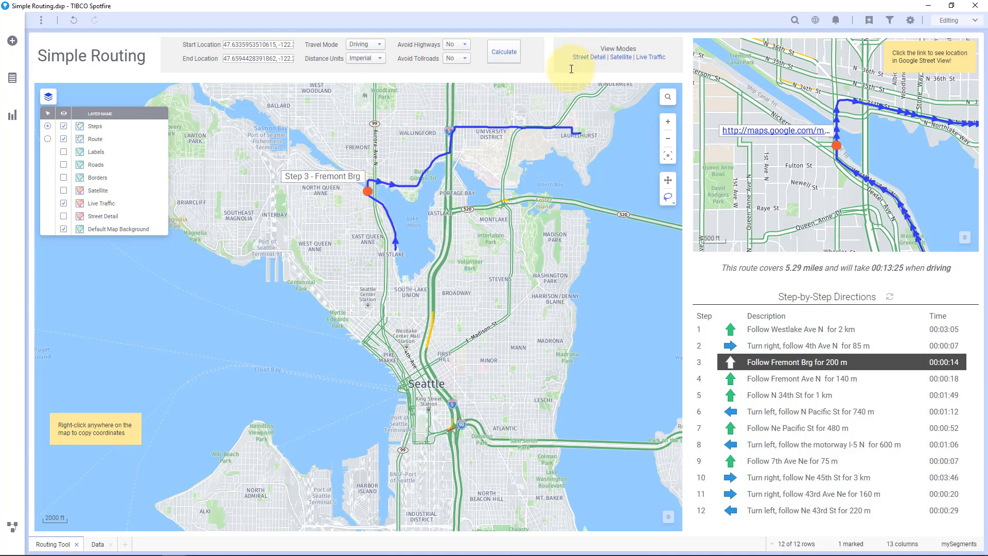
left_click(589, 57)
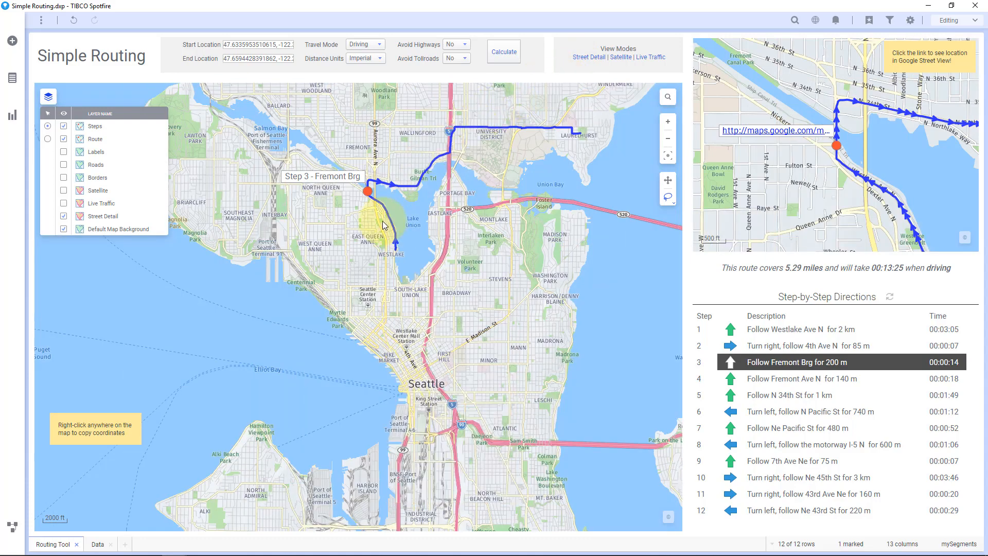
scroll(382, 221, "up", 1)
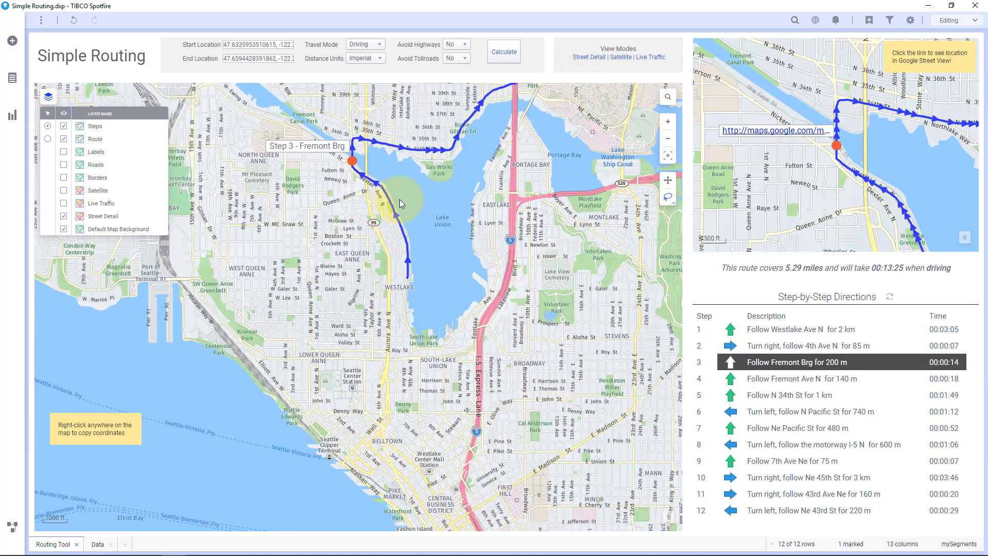
right_click(357, 199)
left_click(383, 440)
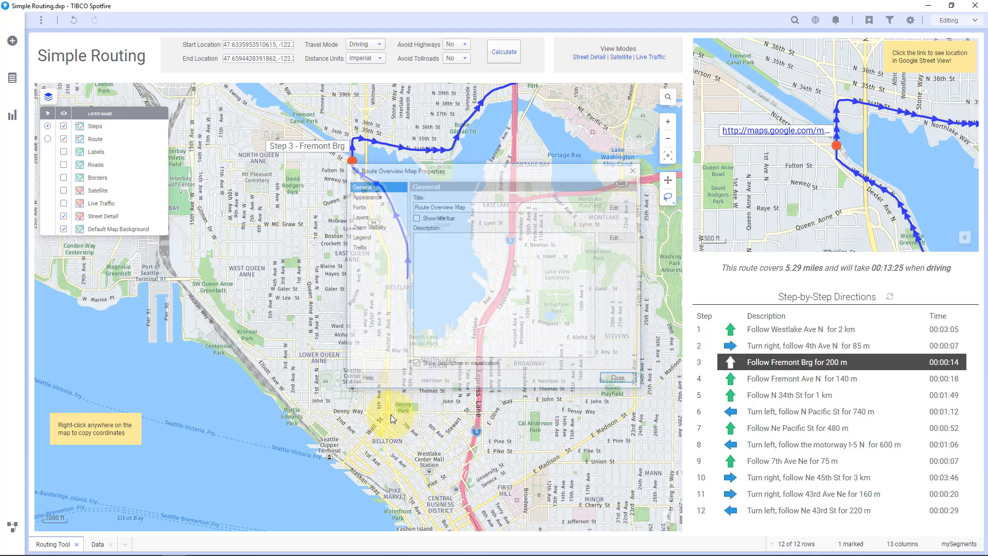
left_click(359, 216)
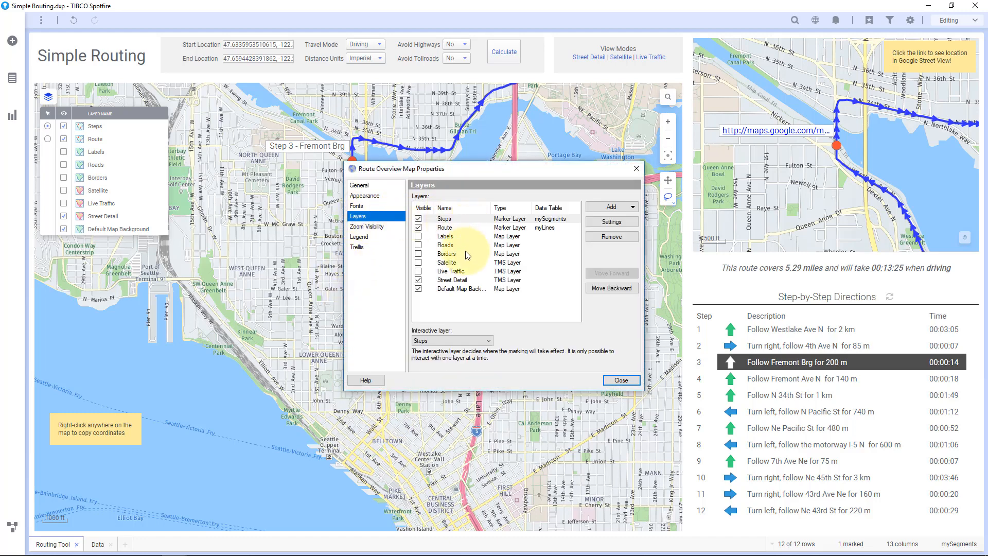
left_click(450, 271)
left_click(611, 222)
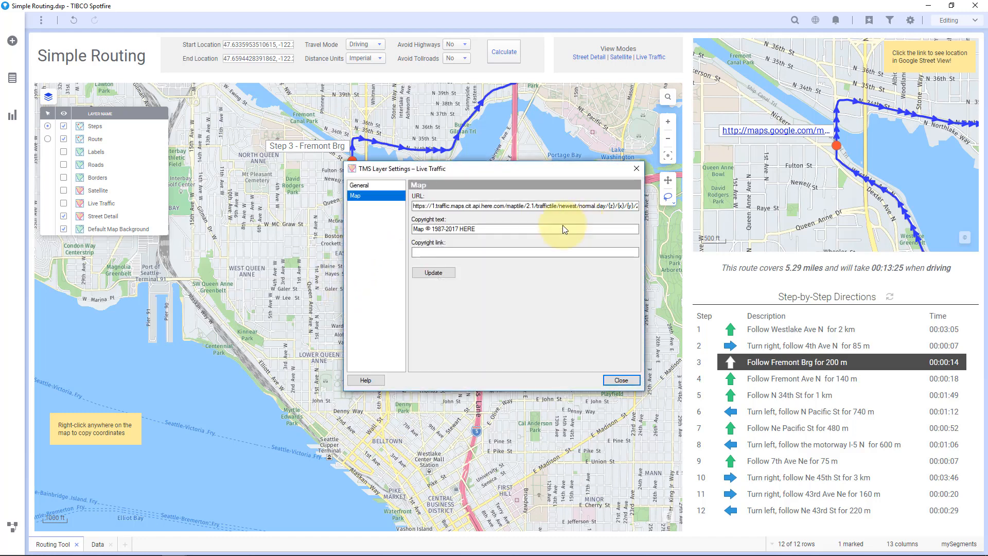
triple_click(425, 229)
left_click(620, 381)
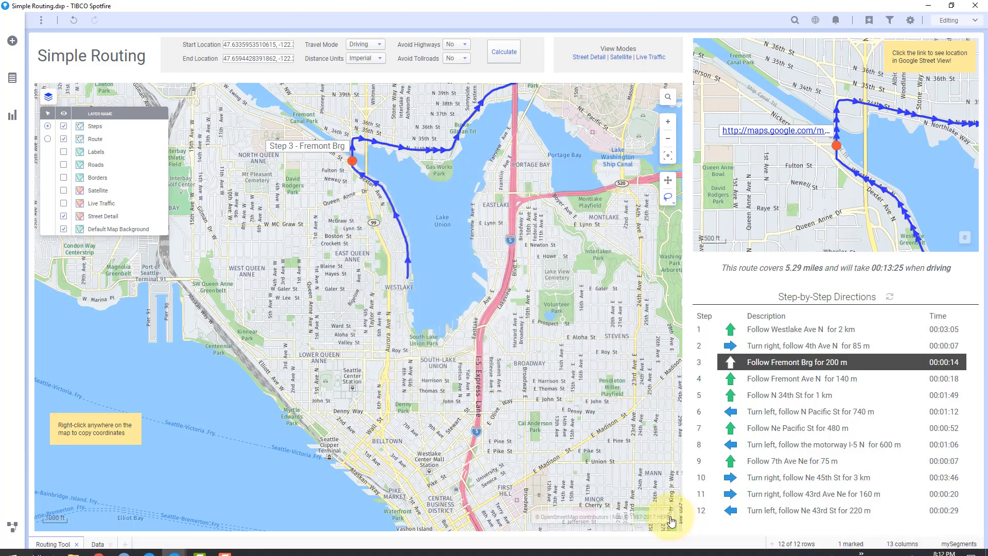
scroll(633, 519, "down", 2)
scroll(656, 522, "down", 2)
scroll(664, 523, "down", 2)
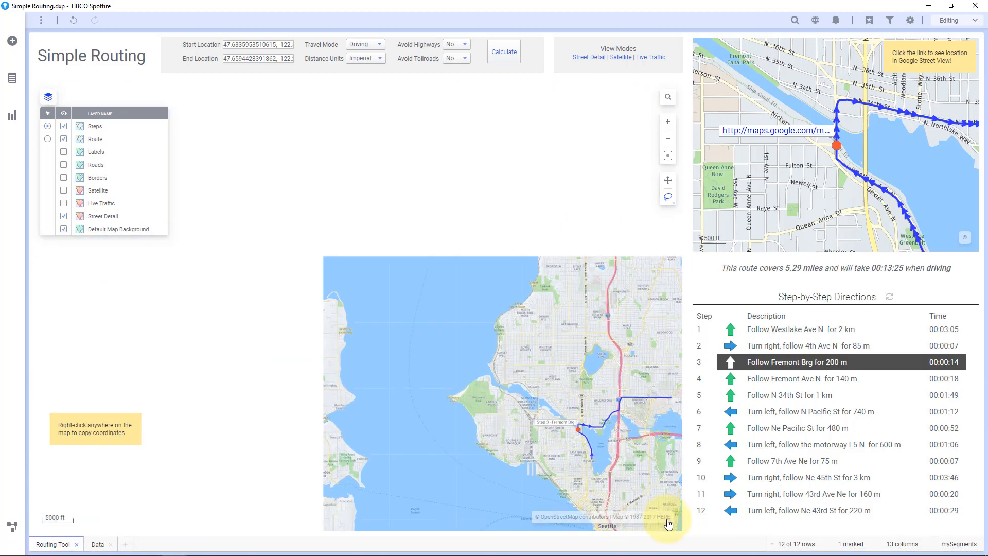